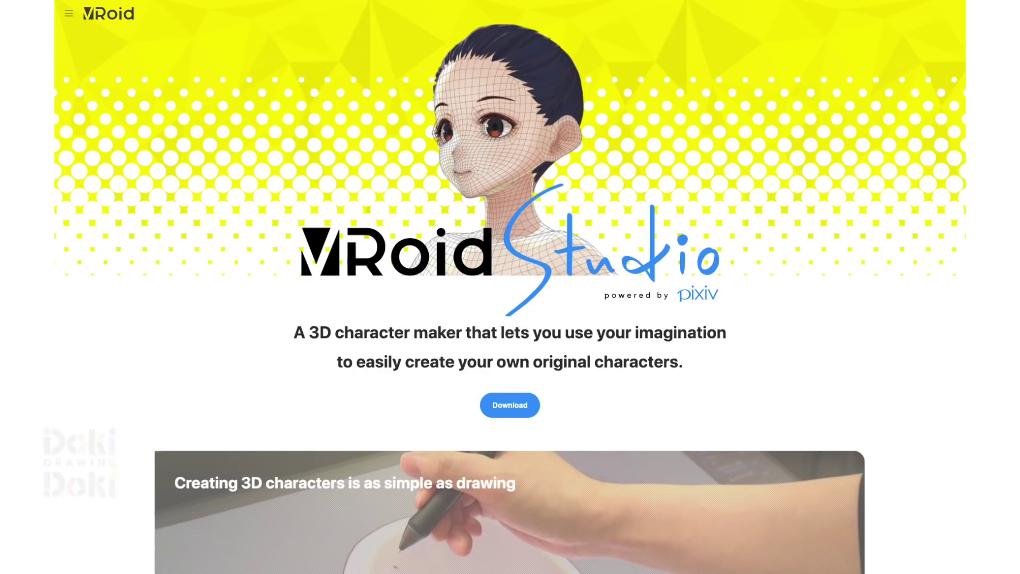
Step: Look through the VRoid Studio web page and its hair design, texture drawing and slider features
scroll(509, 287, "down", 2)
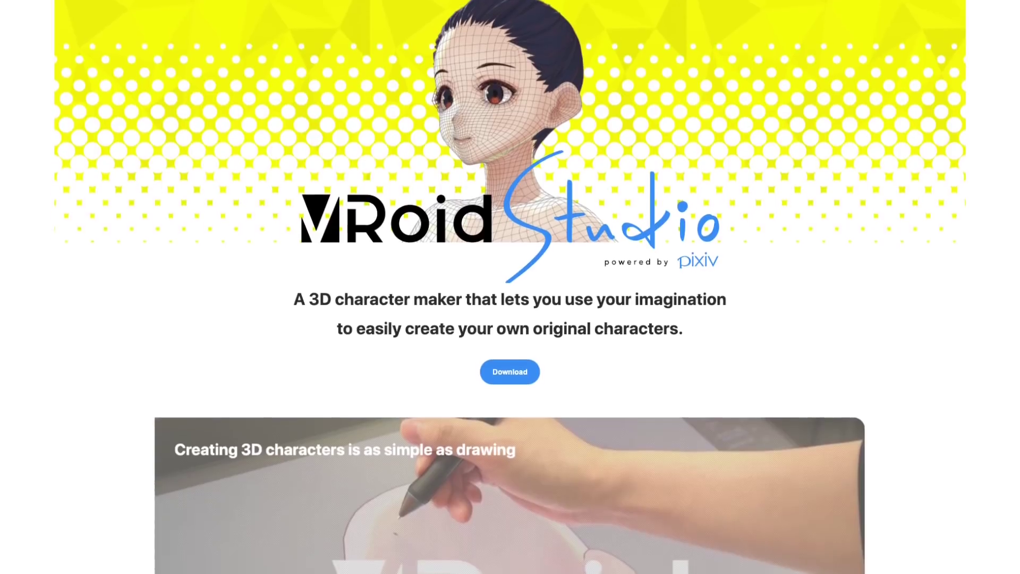
scroll(509, 287, "down", 4)
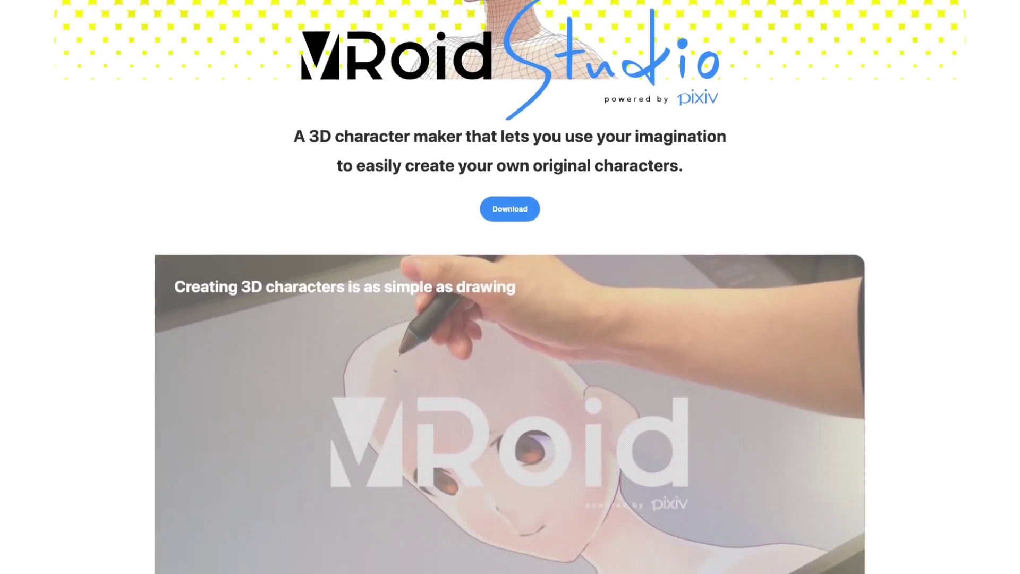
scroll(510, 287, "down", 5)
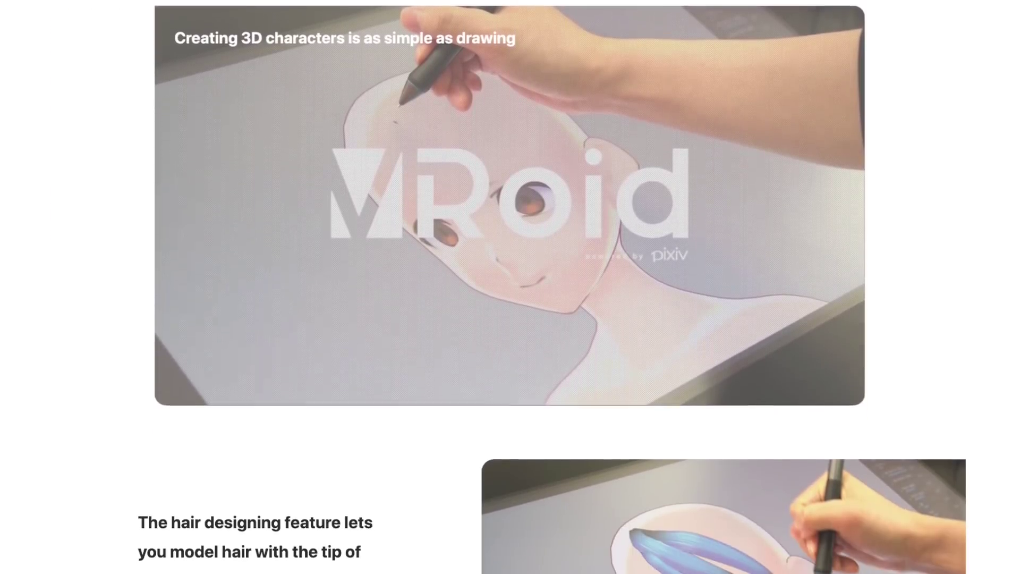
scroll(510, 287, "down", 5)
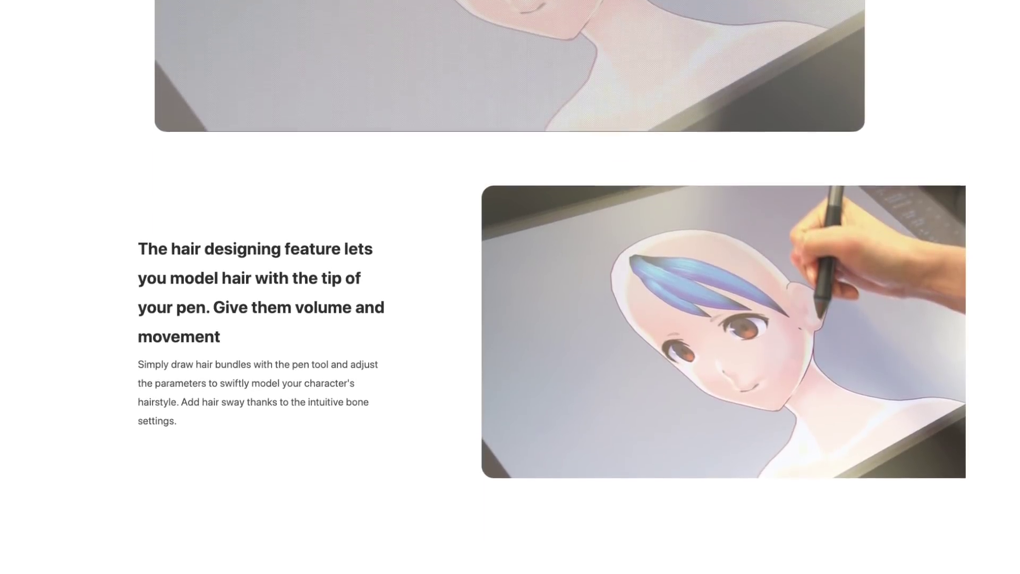
scroll(510, 287, "down", 4)
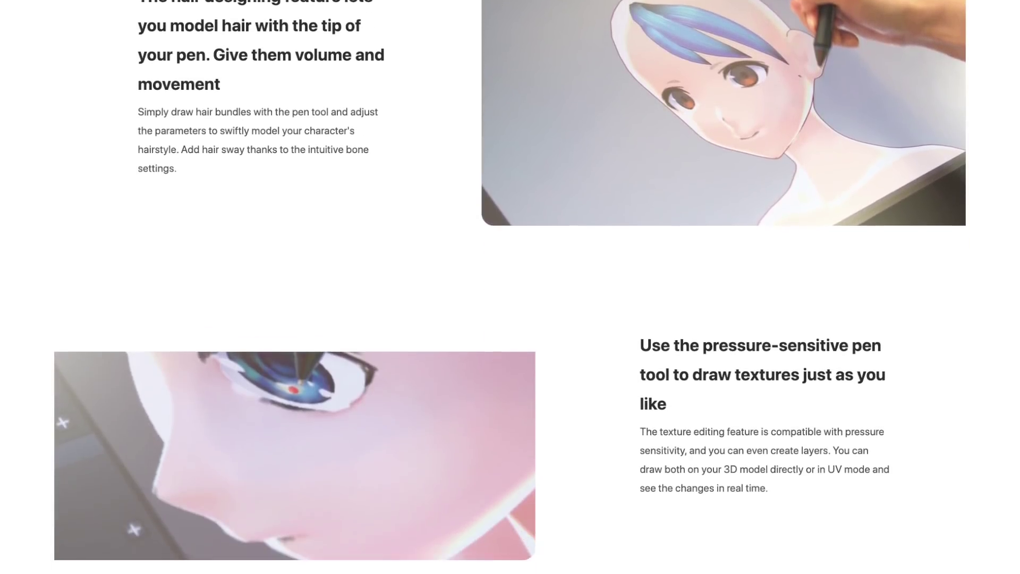
scroll(510, 287, "down", 3)
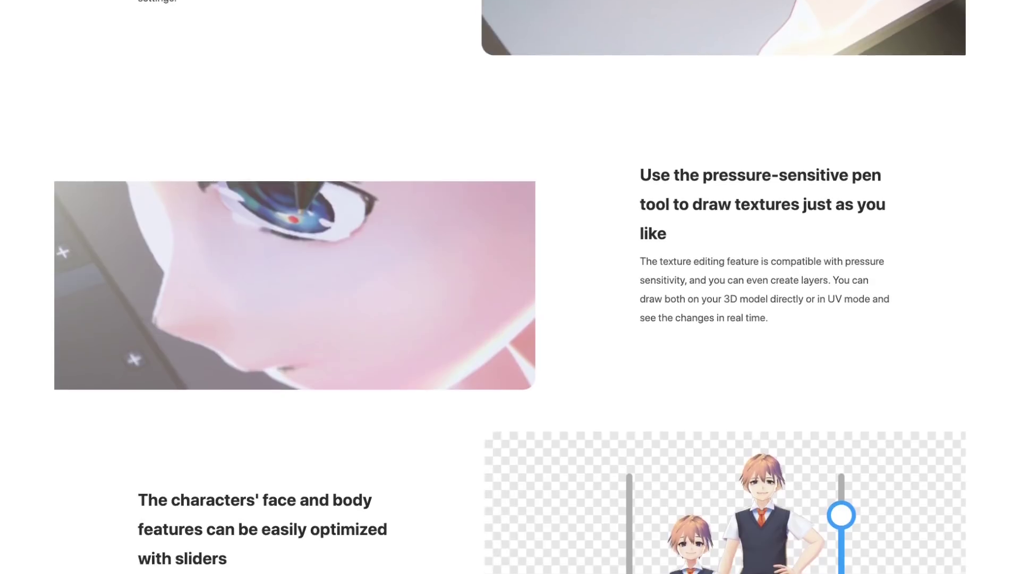
scroll(510, 287, "down", 1)
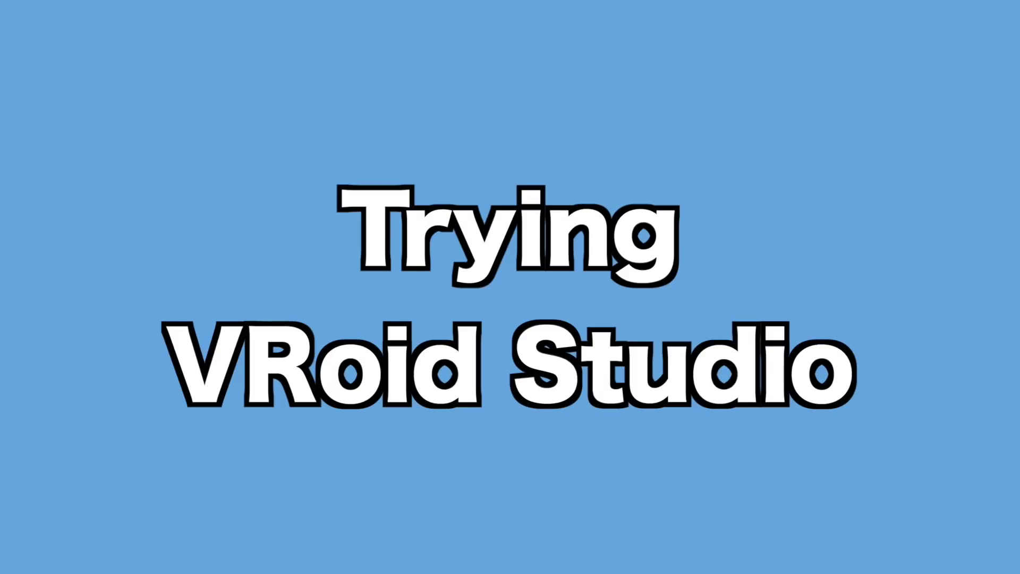
Step: Switch the interface language to English and open the Vita sample avatar
left_click(909, 14)
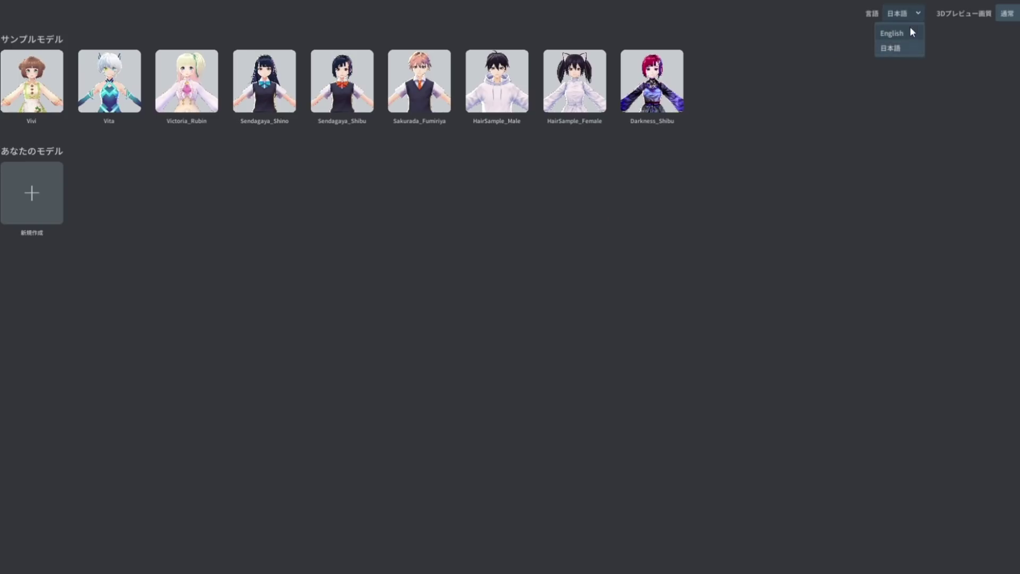
left_click(909, 31)
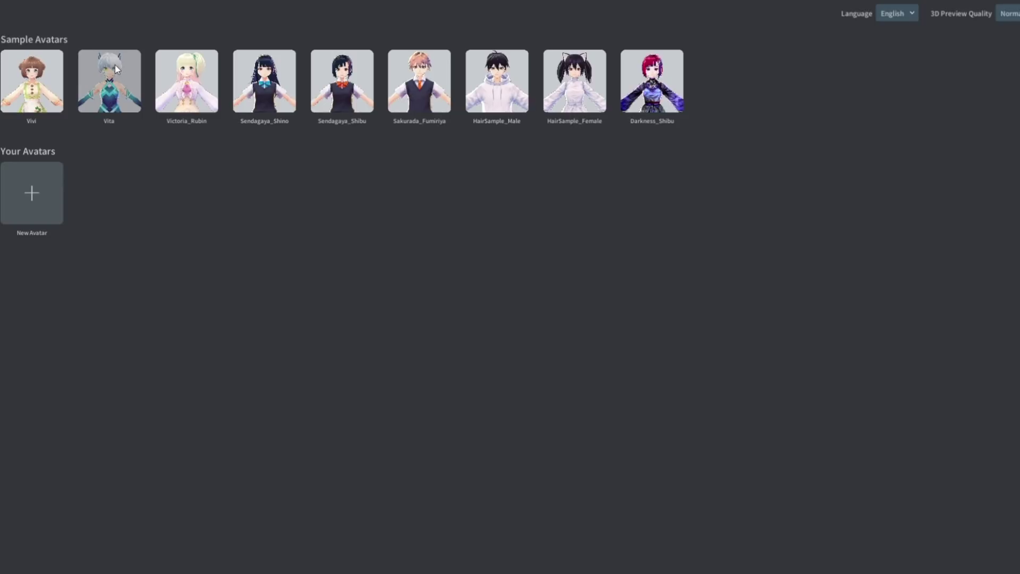
left_click(117, 85)
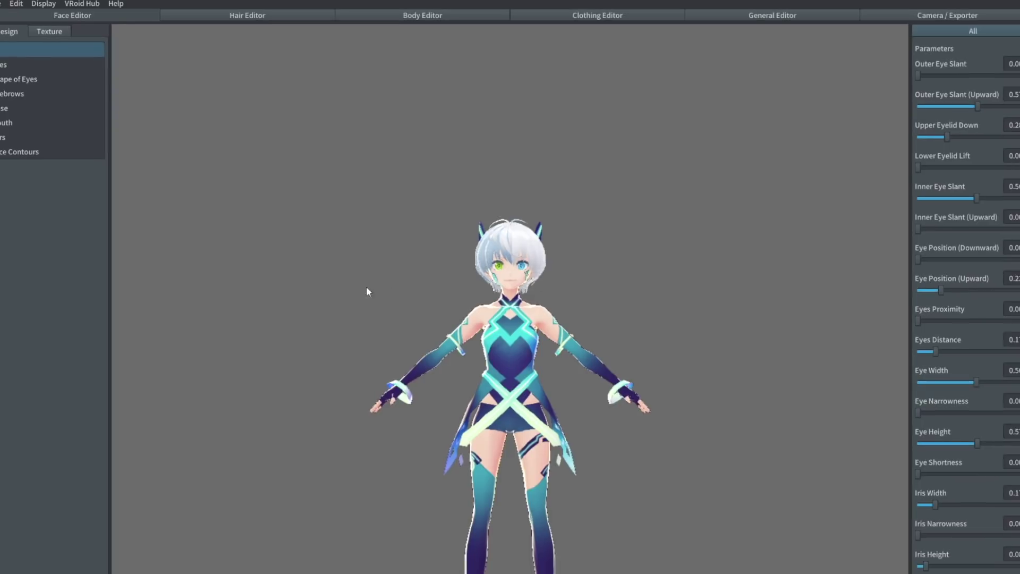
Step: Examine the Vita avatar from several angles and distances in the face editor
right_click_drag(580, 228, 677, 247)
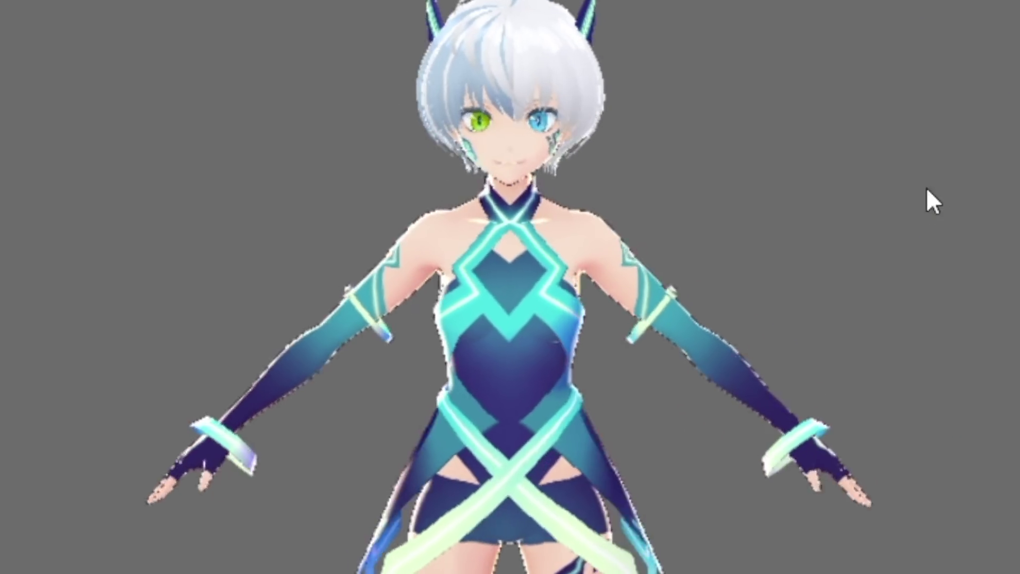
right_click_drag(926, 188, 630, 291)
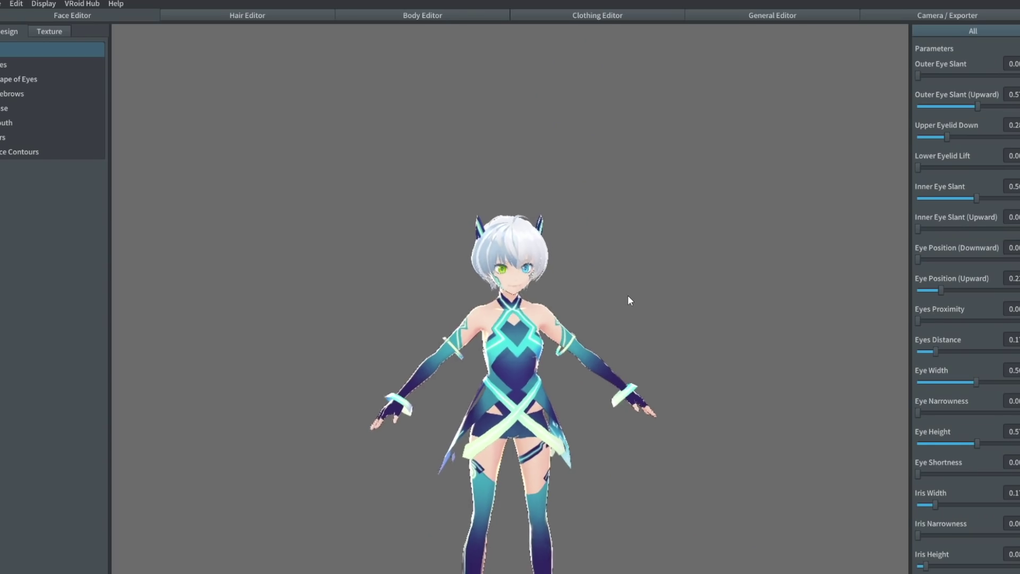
scroll(616, 295, "up", 10)
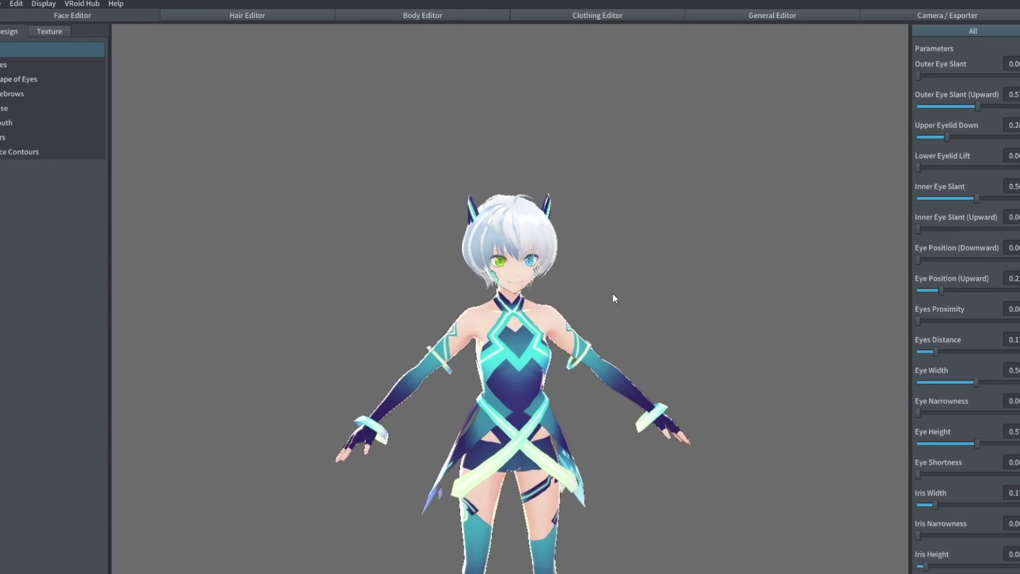
right_click_drag(677, 258, 555, 231)
scroll(508, 235, "down", 3)
scroll(511, 237, "up", 5)
scroll(511, 237, "down", 5)
scroll(511, 237, "up", 8)
scroll(595, 251, "down", 8)
scroll(552, 229, "down", 2)
scroll(552, 230, "down", 3)
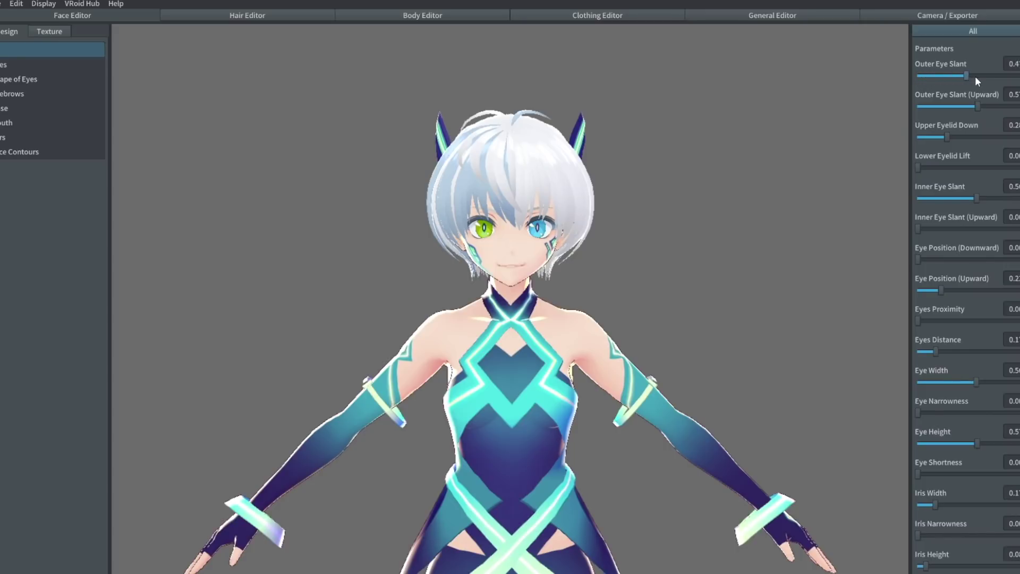
Step: Set Outer Eye Slant to about 0.3, Outer Eye Slant (Upward) to about 0.2, Upper Eyelid Down to about 0.45, and Lower Eyelid Lift and Inner Eye Slant to 1.0
mouse_move(917, 75)
left_mouse_down()
mouse_move(1018, 77)
mouse_move(912, 81)
left_mouse_up()
scroll(529, 228, "up", 5)
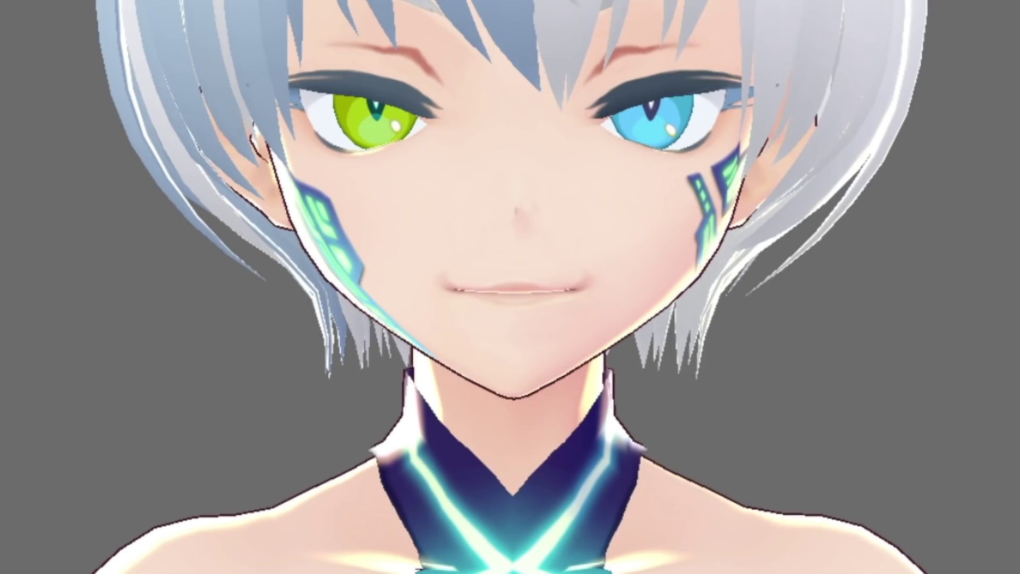
right_click_drag(938, 127, 893, 155)
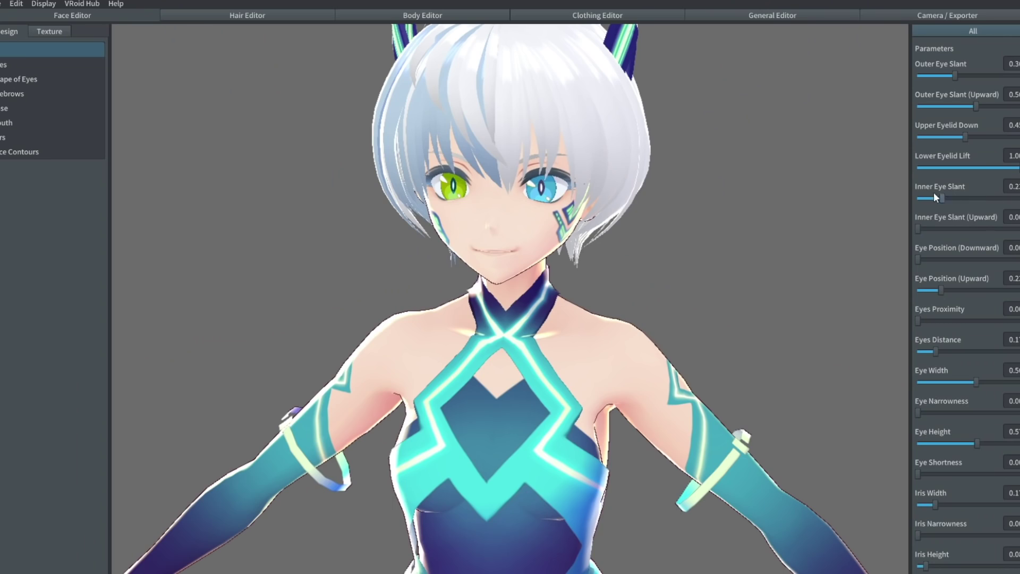
left_click_drag(933, 193, 1019, 186)
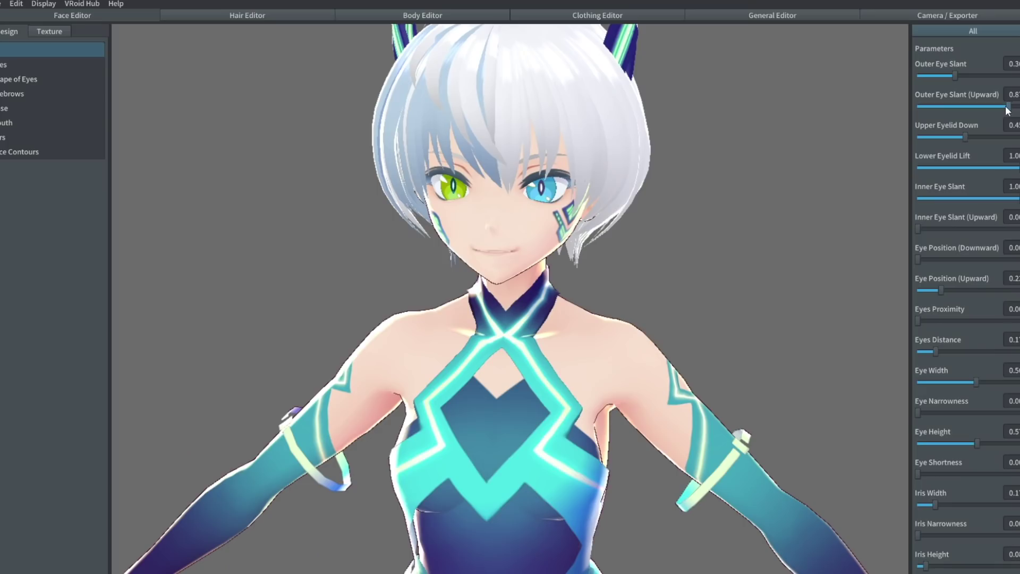
left_click_drag(1004, 105, 959, 104)
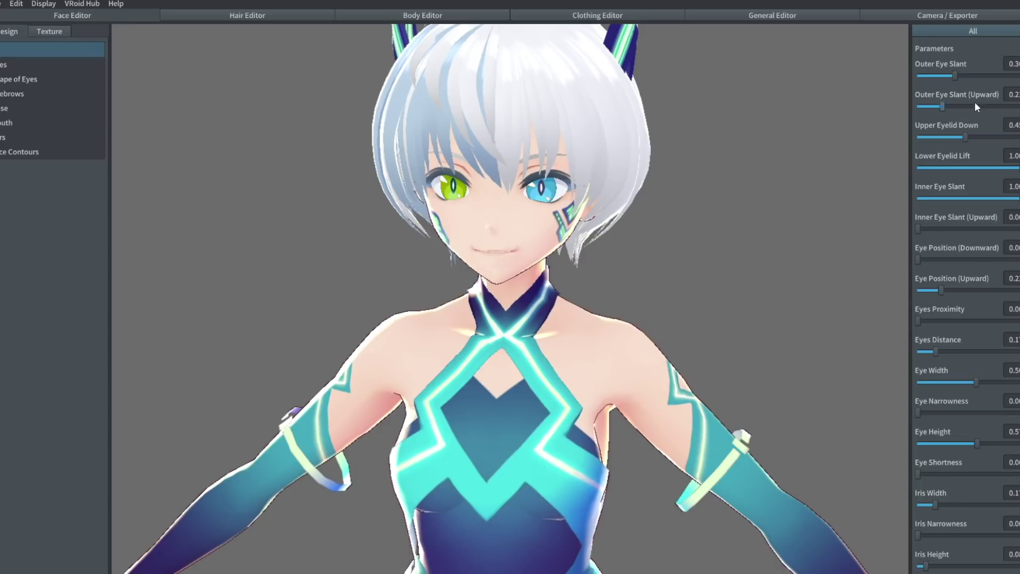
Step: Set Inner Eye Slant to about 0.5, Inner Eye Slant (Upward) to about 0.2, and both Eye Position parameters to 1.0
scroll(943, 123, "down", 3)
left_click(944, 123)
left_click_drag(941, 121, 977, 153)
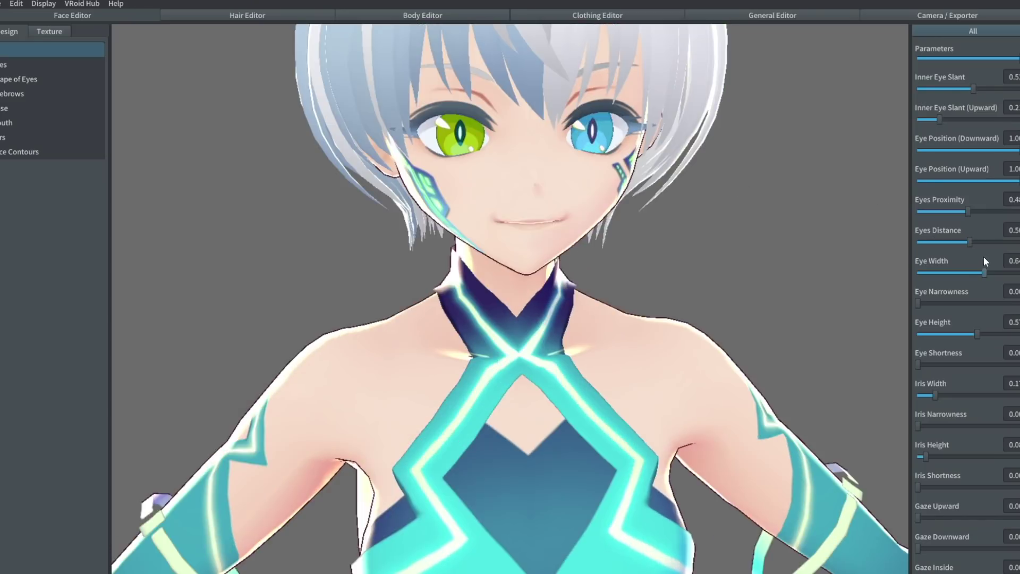
Step: Set Eyes Proximity and Eyes Distance to about 0.5 and widen the eyes to an Eye Width of 1.0
left_click_drag(984, 257, 982, 259)
left_click_drag(981, 257, 947, 244)
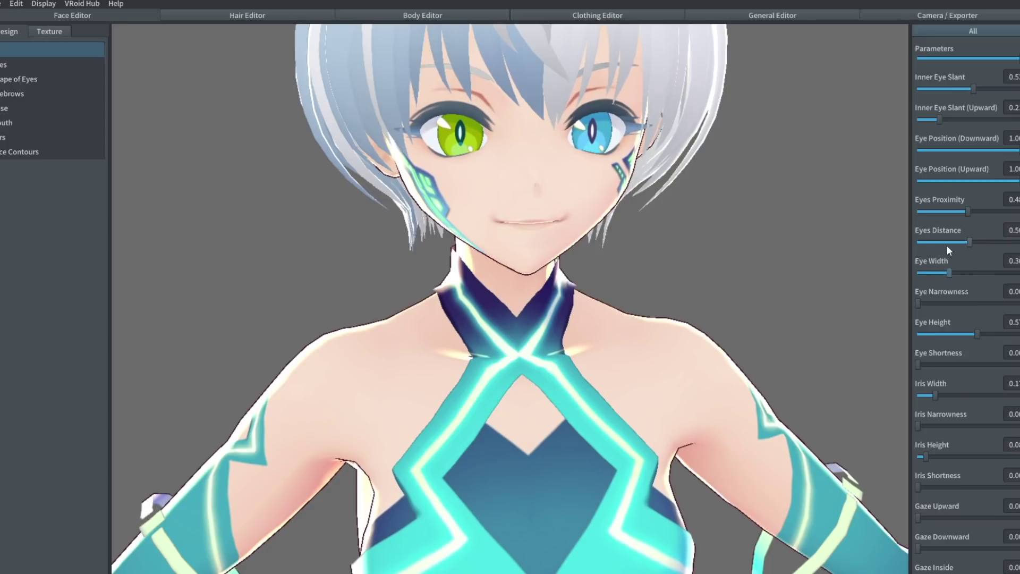
left_click_drag(947, 244, 1018, 240)
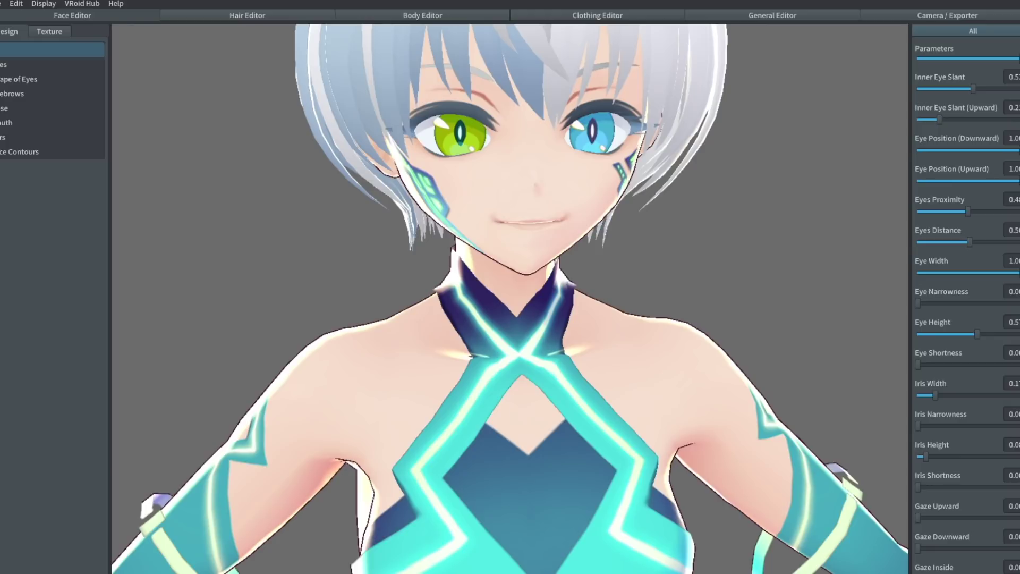
Step: Set Eye Narrowness to about 0.3, Eyes Proximity to about 0.6 and Eyes Distance to about 0.39
right_click_drag(728, 159, 679, 188)
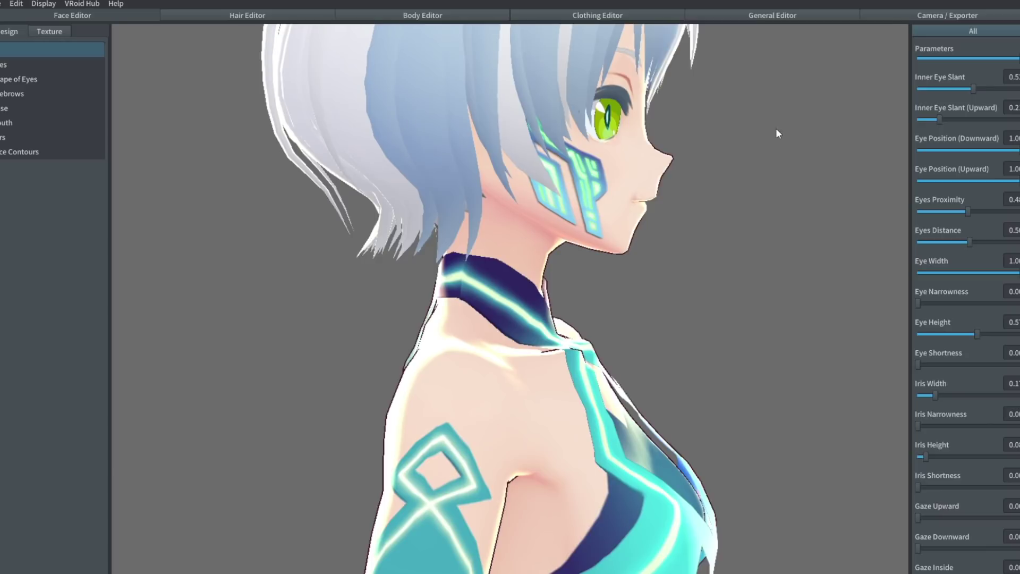
right_click_drag(816, 146, 706, 148)
mouse_move(920, 302)
left_mouse_down()
mouse_move(986, 302)
mouse_move(936, 300)
left_mouse_up()
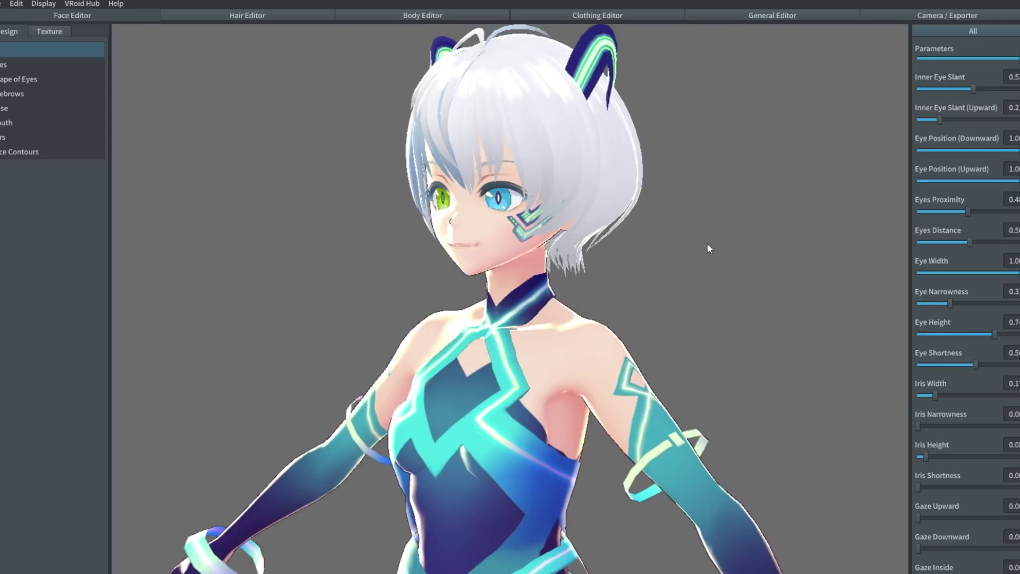
right_click_drag(707, 243, 533, 247)
left_click_drag(968, 244, 986, 211)
Step: Set Eye Height to about 0.6 and Eye Shortness to 1.0, and adjust the Iris Width
scroll(979, 257, "down", 3)
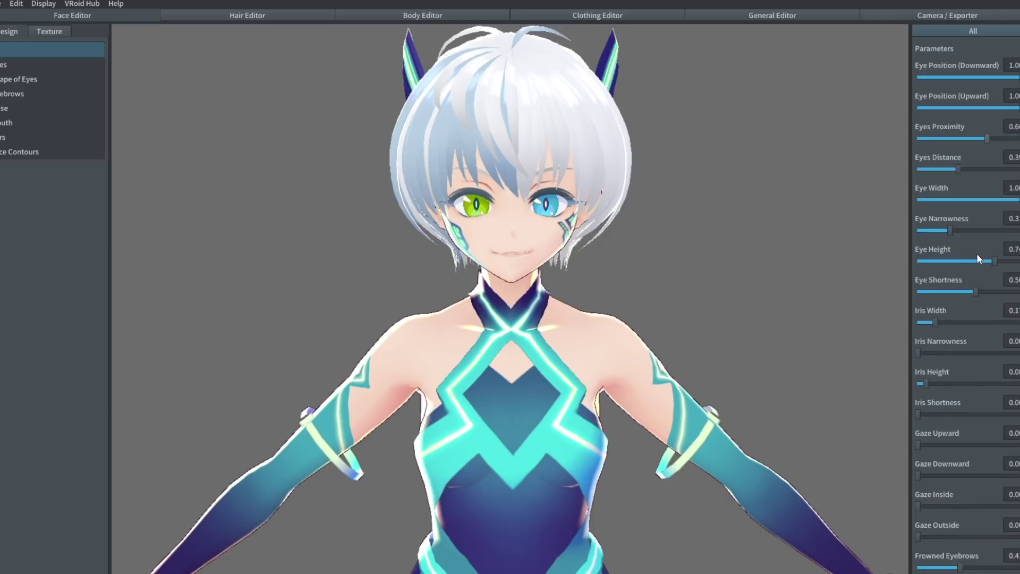
left_click_drag(994, 261, 1019, 292)
scroll(1004, 300, "down", 2)
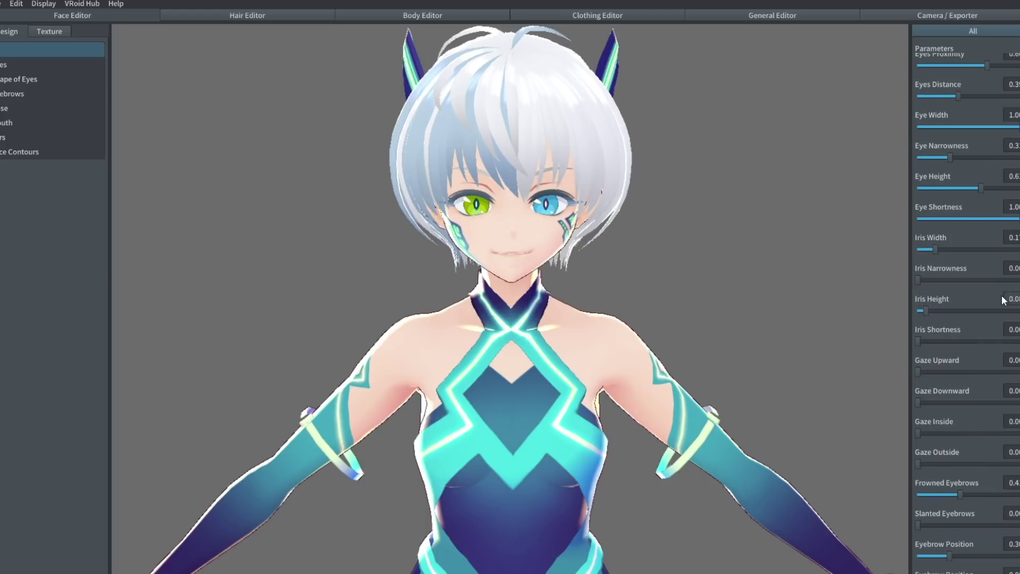
left_click_drag(936, 248, 910, 260)
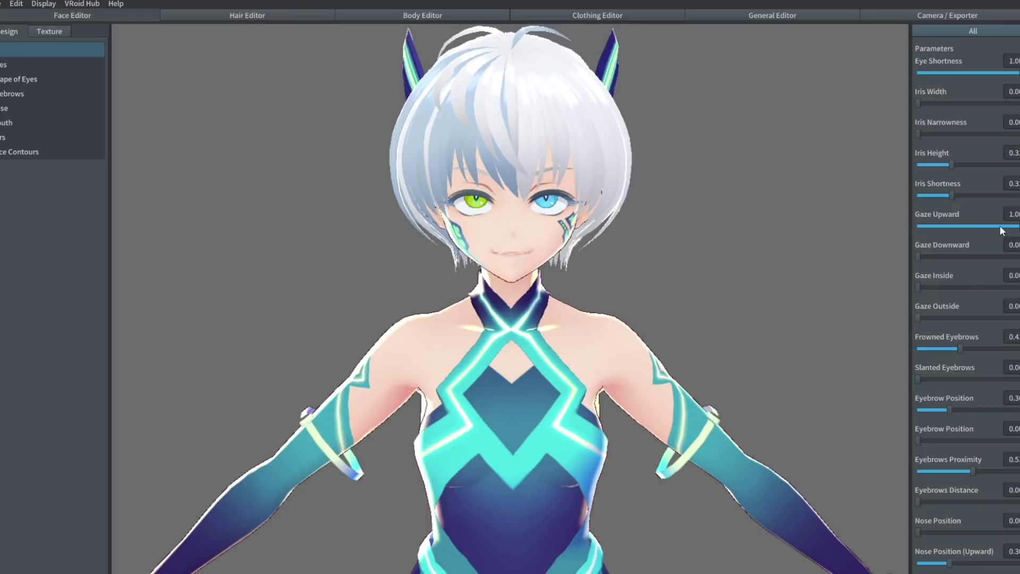
Step: Set Slanted Eyebrows to about 0.5, the first Eyebrow Position to about 0.8, Eyebrows Proximity to about 0.5 and Nose Position (Upward) to 1.0
mouse_move(1000, 226)
left_mouse_down()
mouse_move(1017, 225)
mouse_move(917, 225)
mouse_move(1019, 226)
left_mouse_up()
right_click_drag(768, 177, 727, 200)
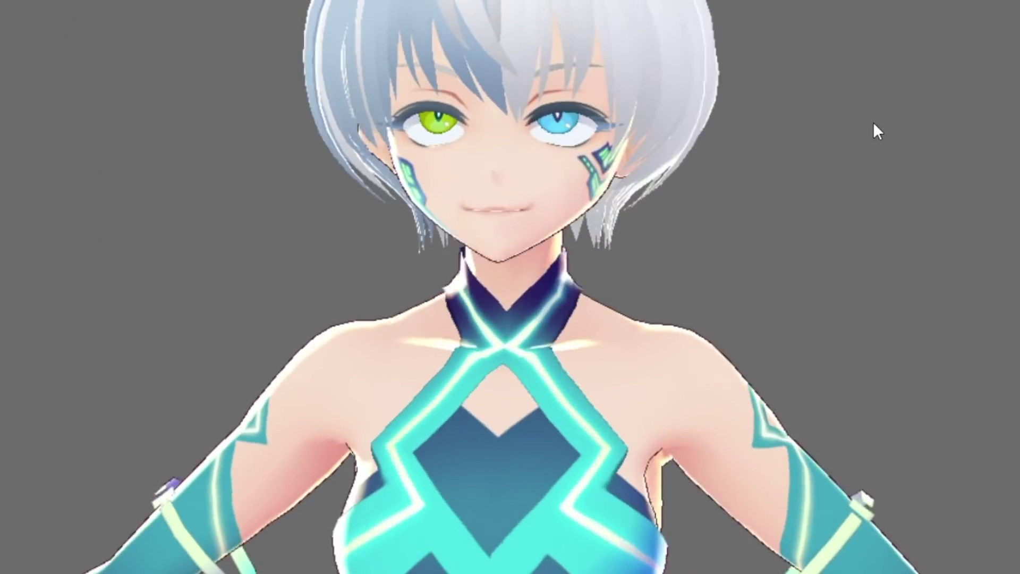
right_click_drag(872, 122, 869, 122)
left_click_drag(1017, 225, 964, 240)
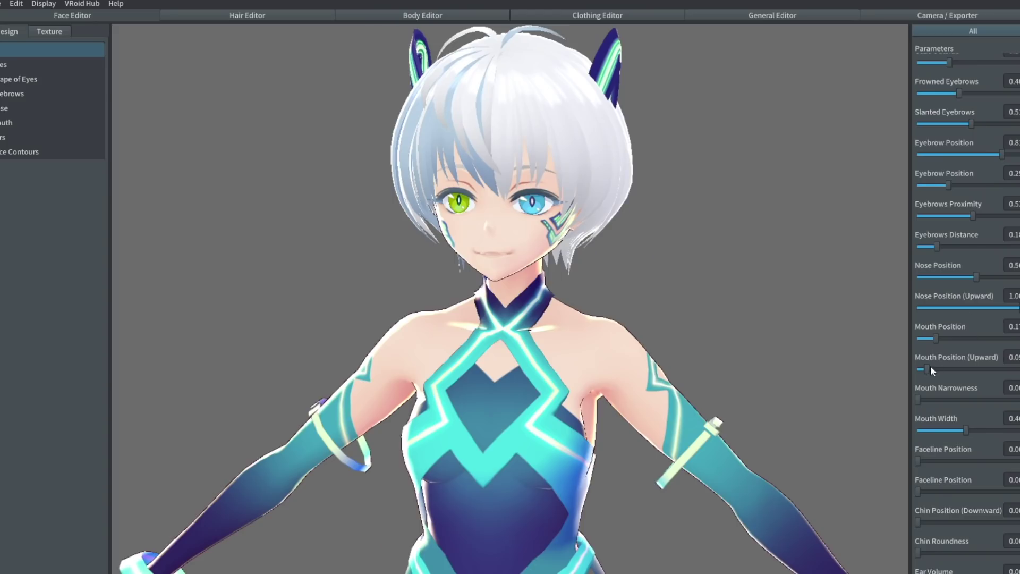
Step: Set Mouth Position to about 0.2 and Mouth Position (Upward) to about 0.17
right_click_drag(646, 246, 669, 244)
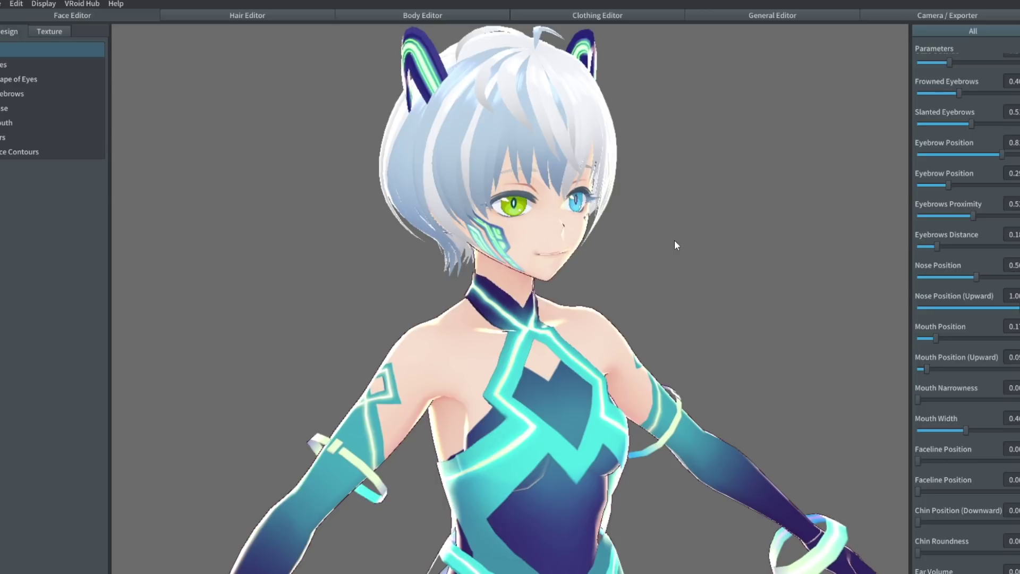
left_click(940, 338)
right_click_drag(836, 288, 910, 340)
left_click_drag(927, 373, 933, 371)
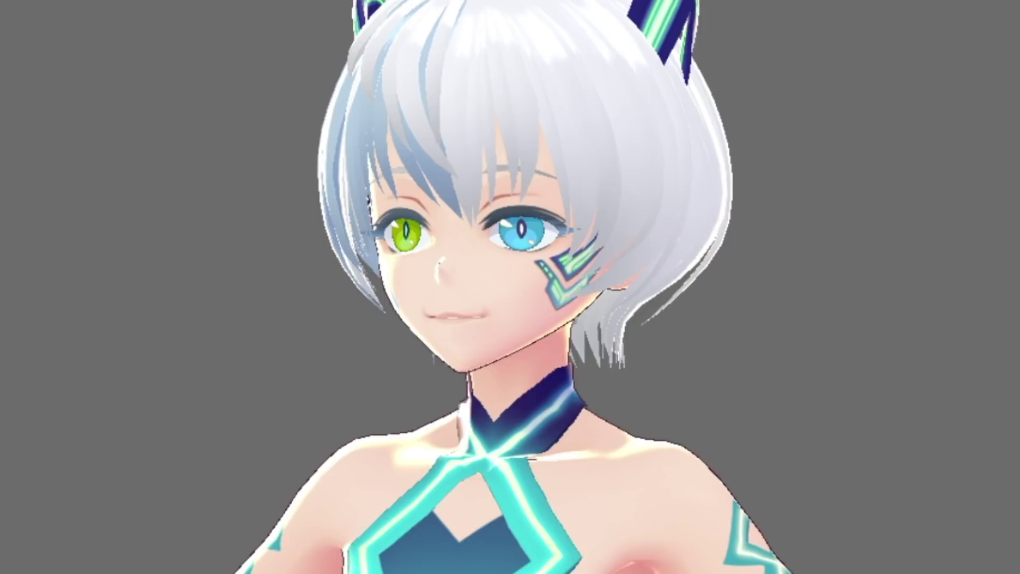
Step: Set the second Faceline Position to about 0.35, Chin Position (Downward) to about 0.7, Ear Smallness to about 0.2 and Ear Tip Position to 1.0
right_click_drag(766, 465, 720, 333)
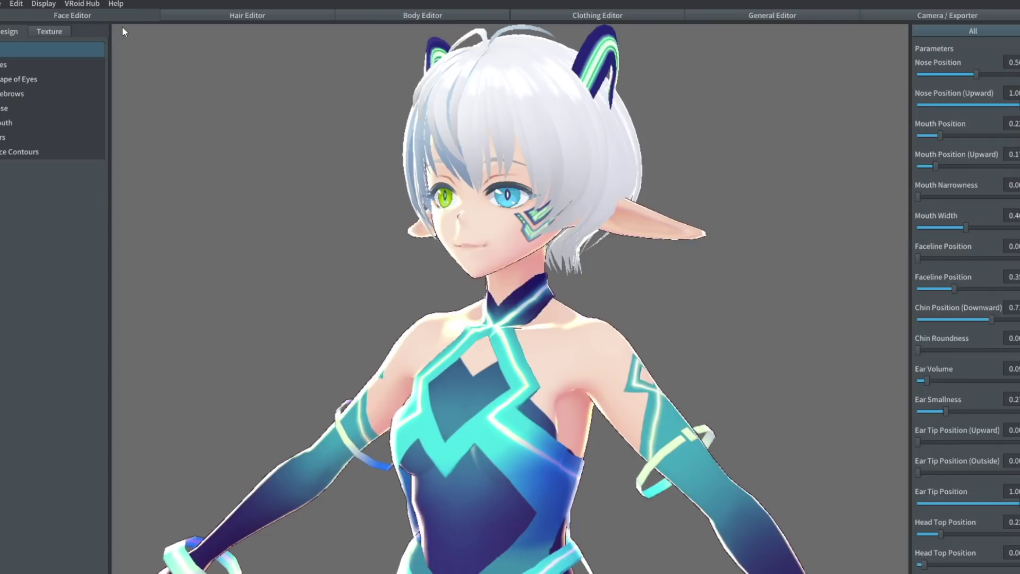
right_click_drag(310, 166, 353, 185)
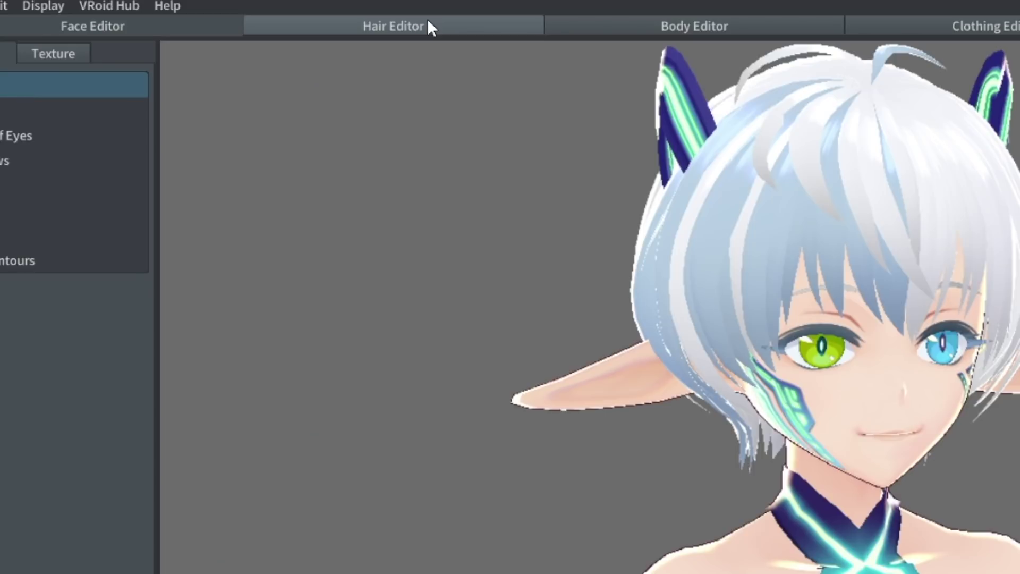
Step: Change the base color of the first hair texture in the hair editor to a vivid magenta pink
left_click(428, 26)
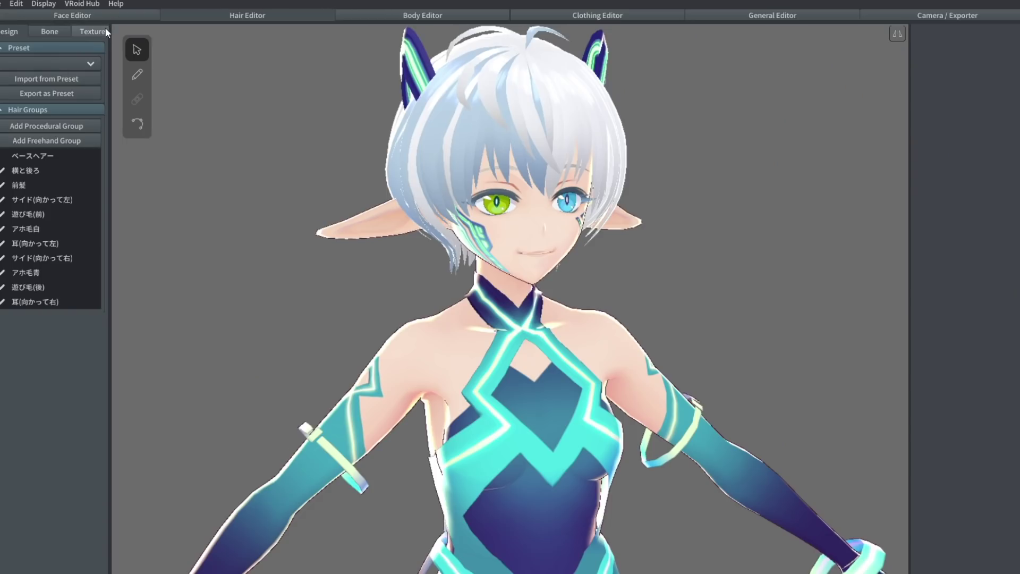
left_click(104, 31)
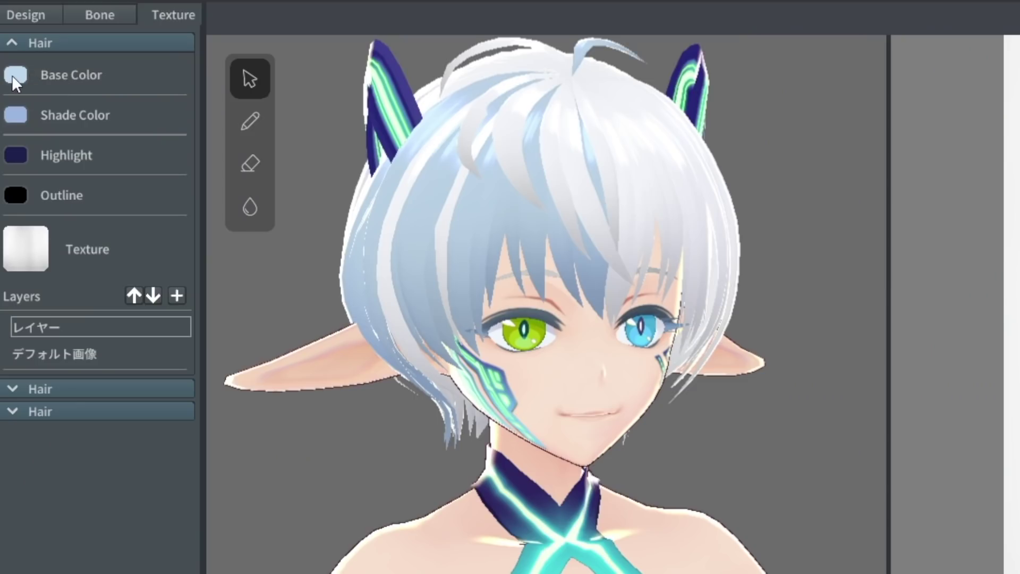
left_click(3, 66)
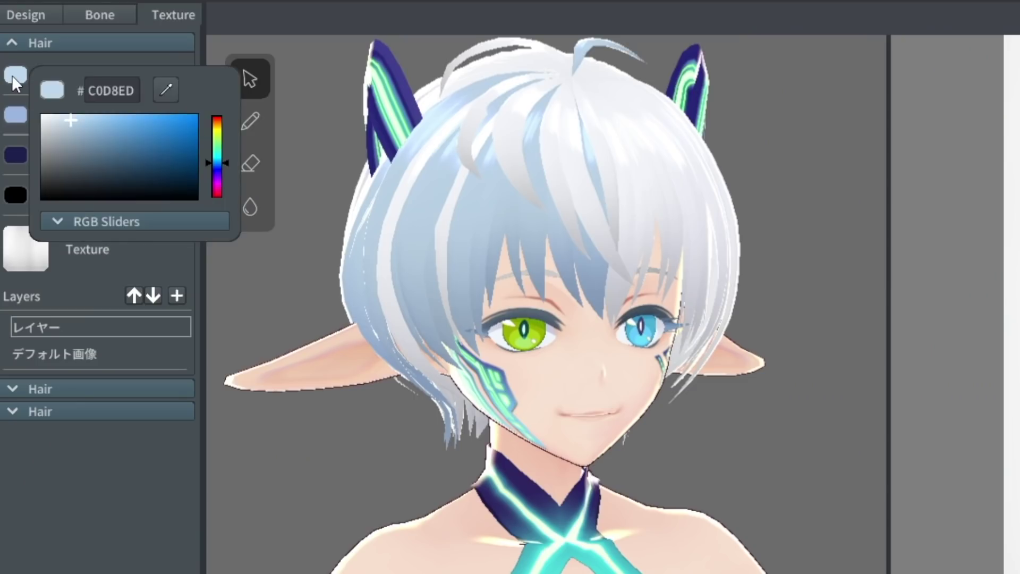
left_click_drag(223, 162, 225, 188)
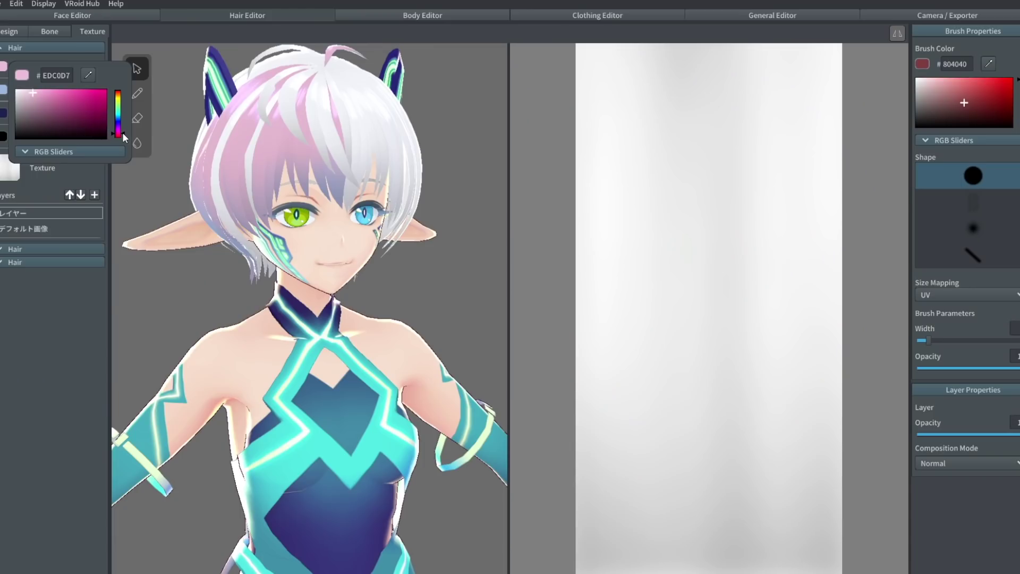
left_click_drag(86, 100, 82, 93)
Step: Set the first hair texture's shade color to a dark magenta, #69133E, starting from a color sampled on the pink hair
left_click(5, 90)
left_click(7, 94)
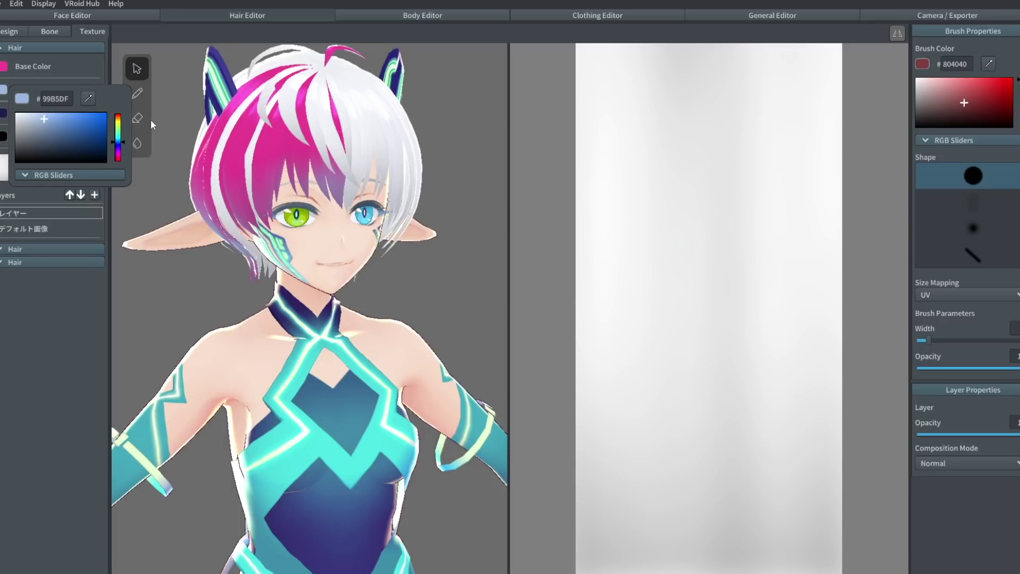
left_click(89, 98)
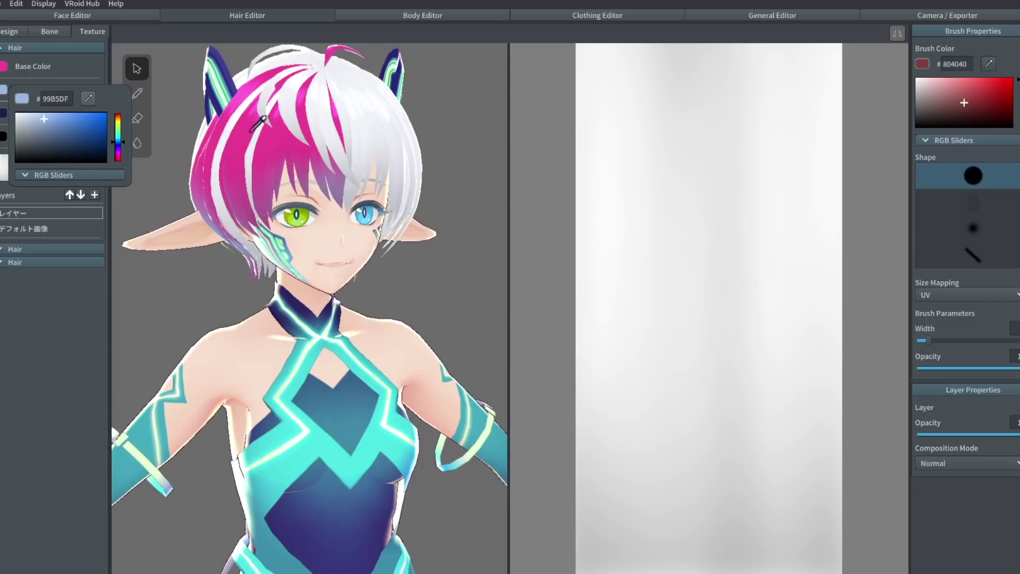
left_click(279, 143)
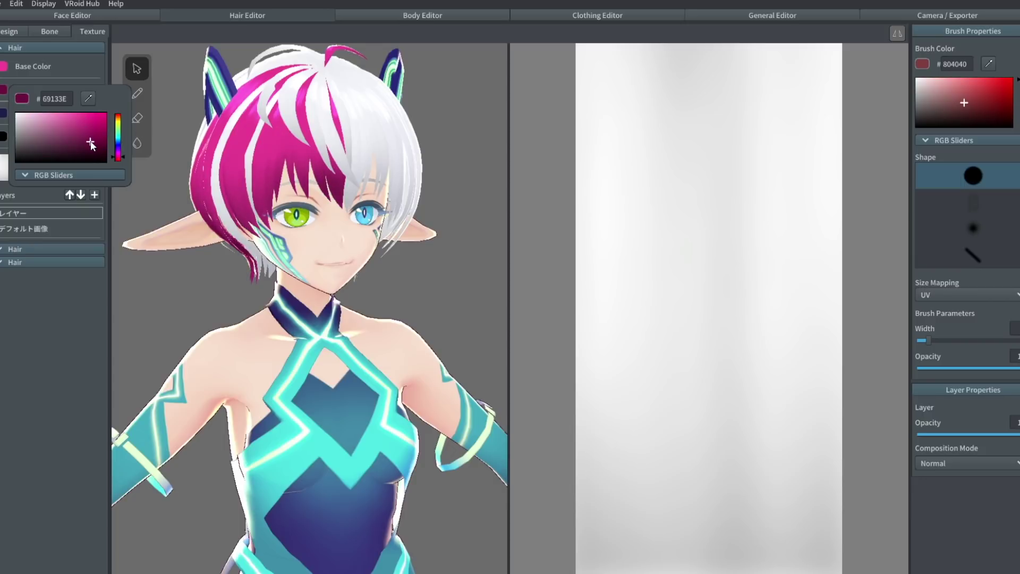
Step: Set the first hair texture's highlight color to pink, #E13B8F, starting from a color sampled on the pink hair
left_click(4, 114)
left_click(3, 112)
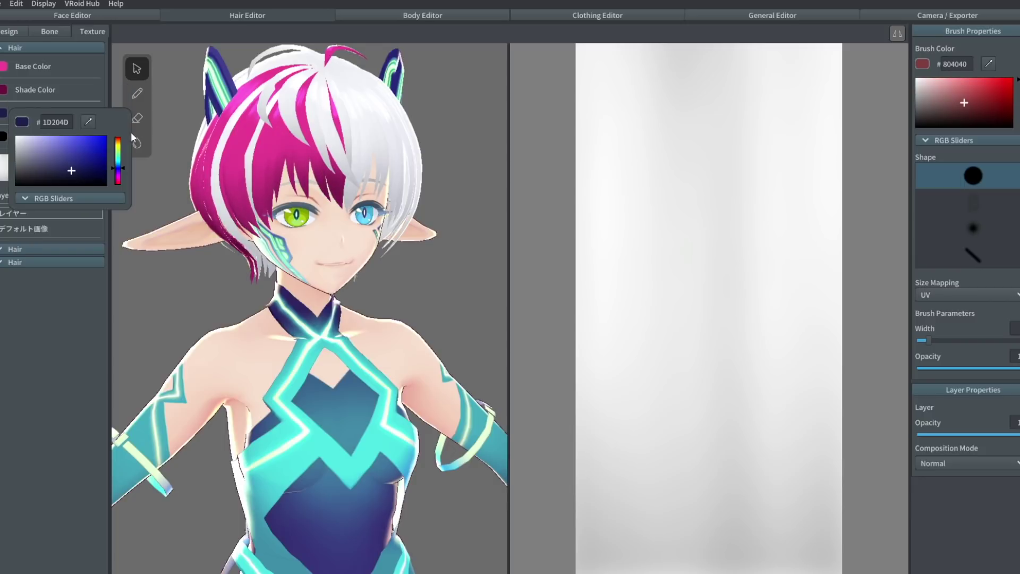
left_click(89, 123)
left_click(267, 143)
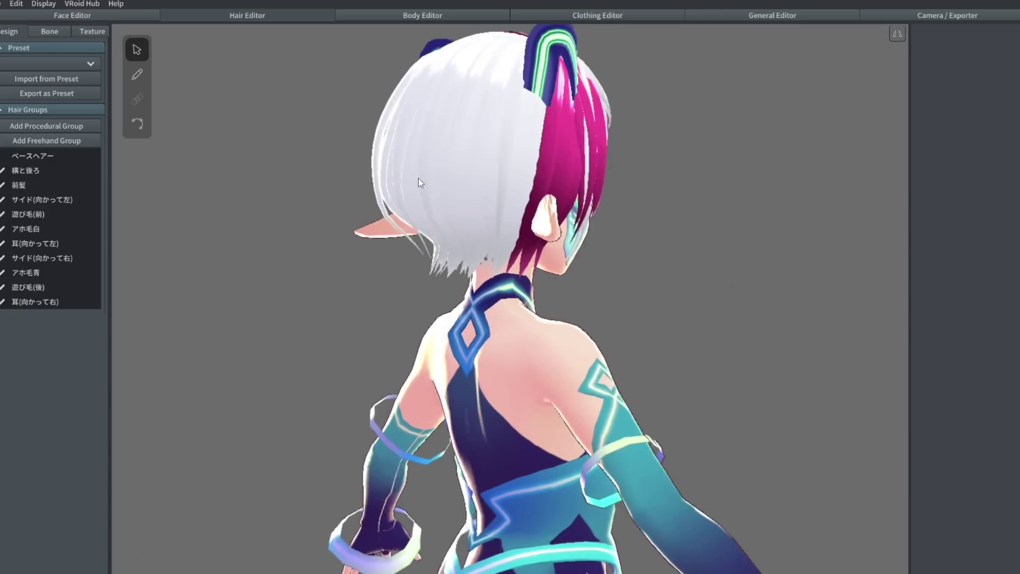
Step: Hide the side-and-back hair group 横と後ろ and the bangs group 前髪 in the hair design settings
right_click_drag(418, 178, 393, 179)
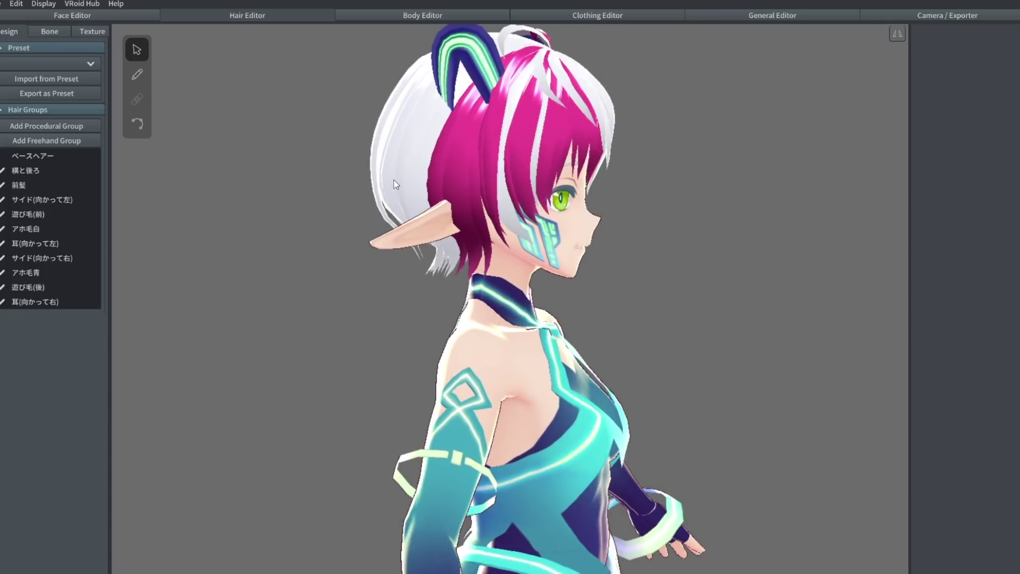
mouse_move(72, 170)
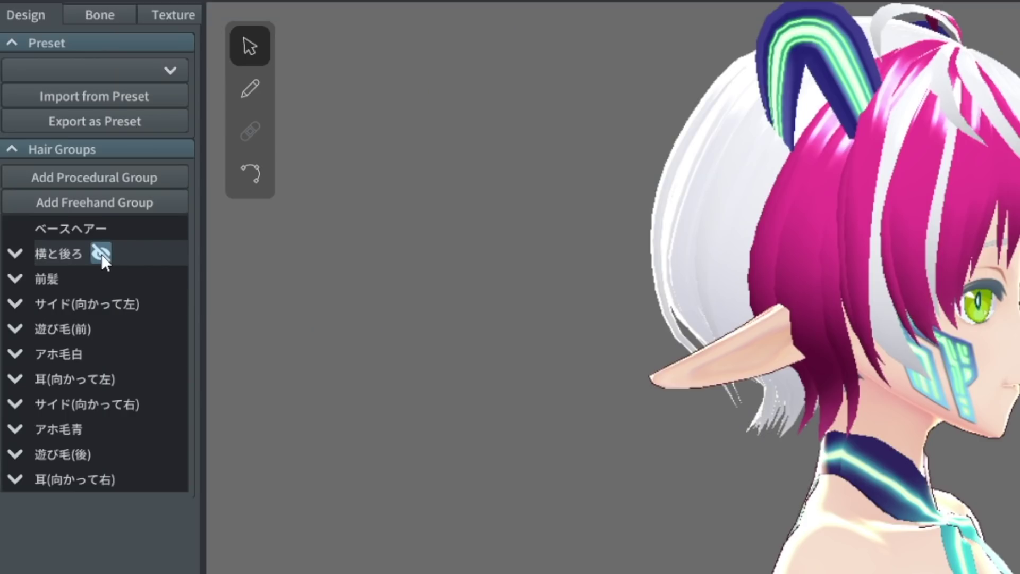
left_click(100, 253)
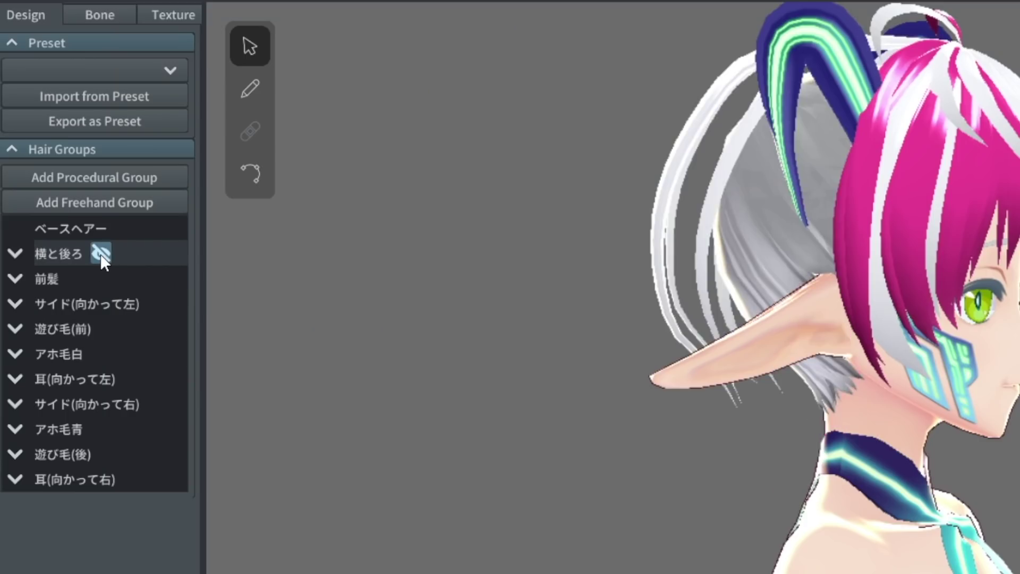
left_click(100, 278)
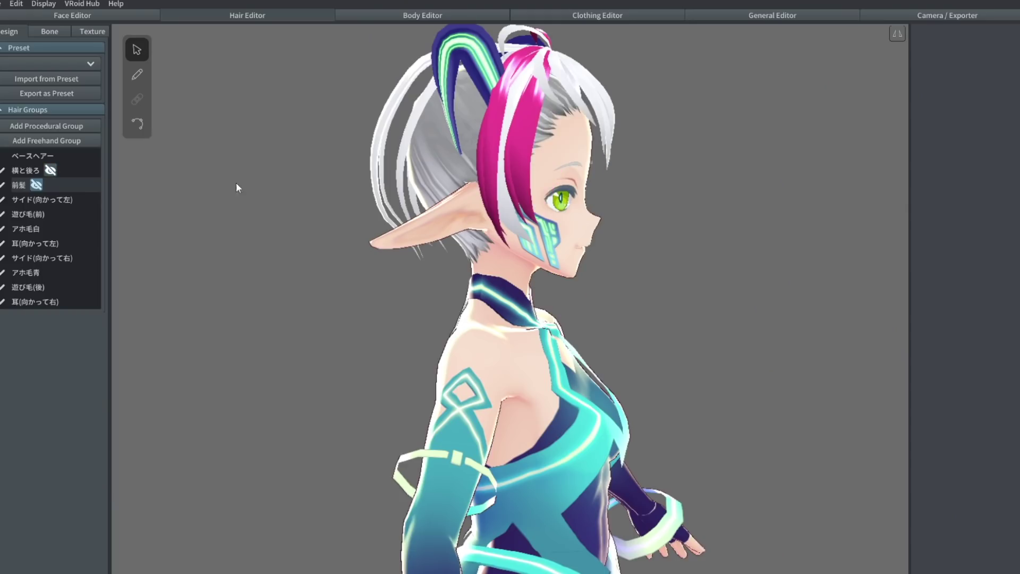
left_click(566, 211)
right_click_drag(566, 211, 659, 263)
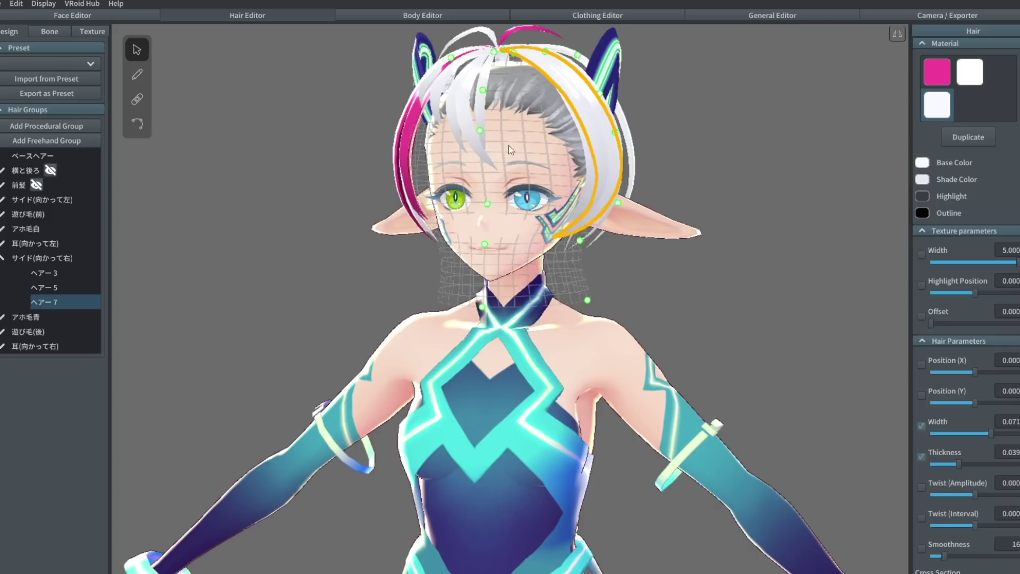
left_click(830, 269)
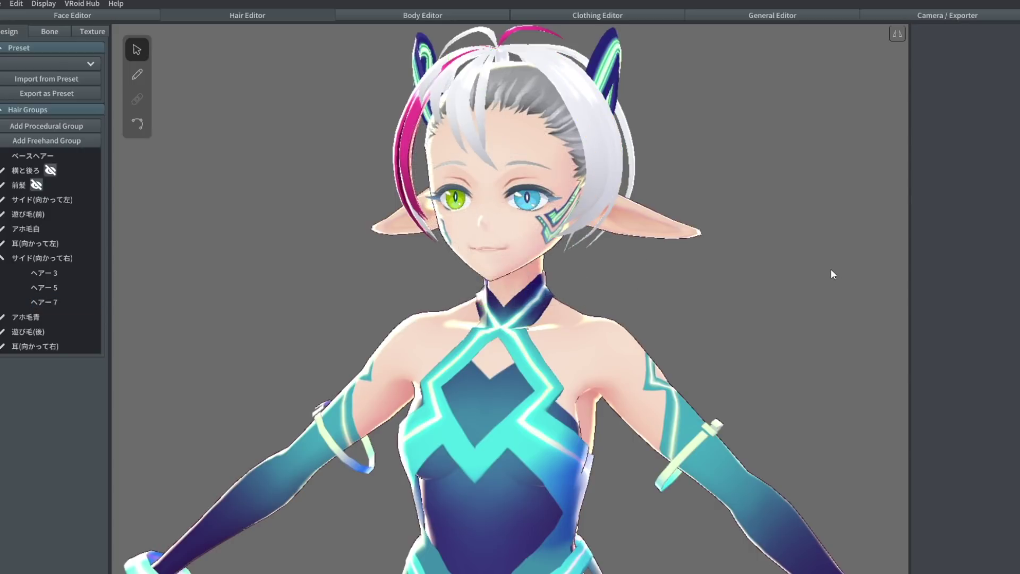
Step: Hide all remaining hair groups, including the base hair ベースヘアー, and add a new freehand hair group
right_click_drag(333, 246, 255, 234)
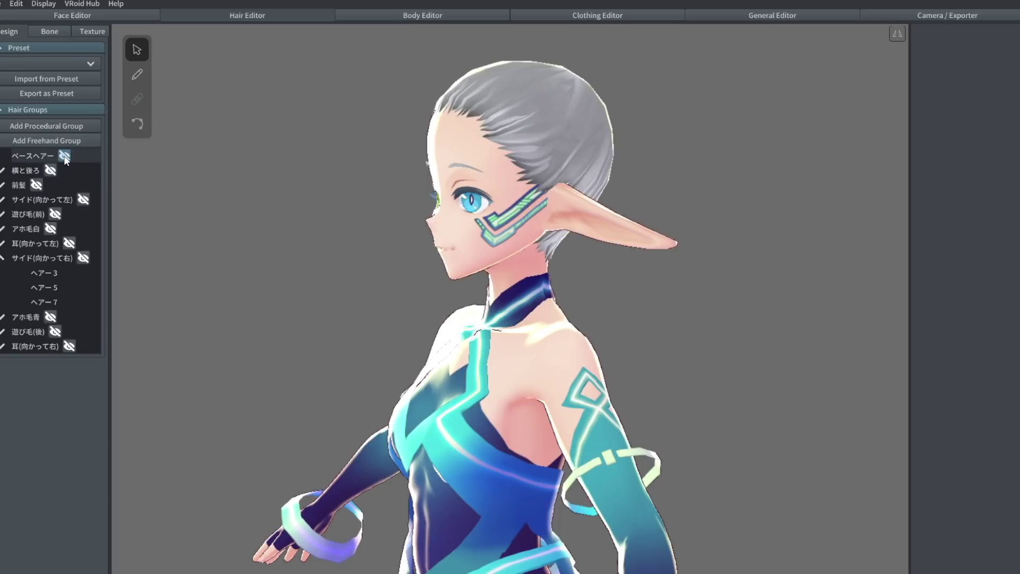
left_click(65, 156)
right_click_drag(314, 128, 550, 149)
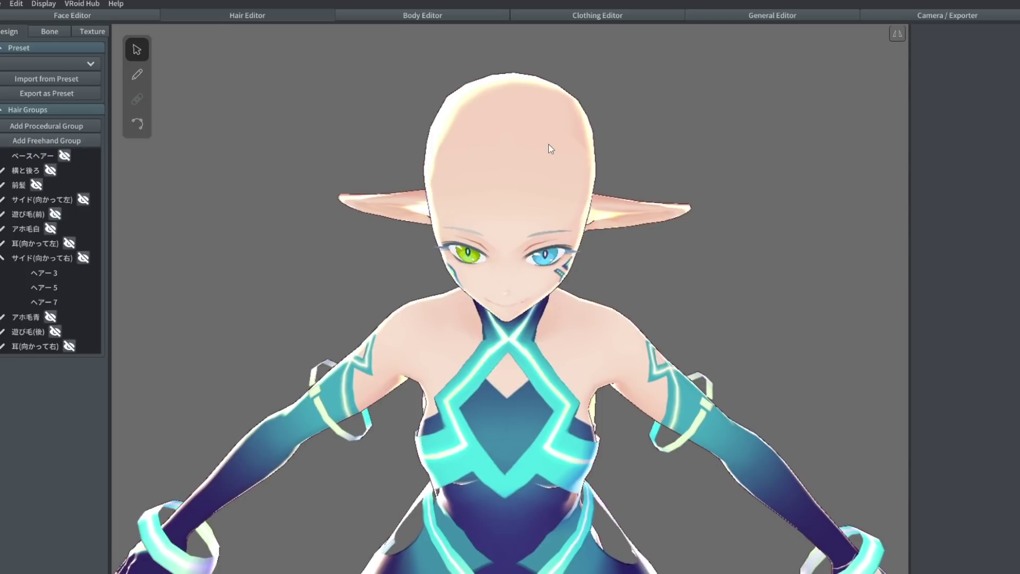
left_click(76, 141)
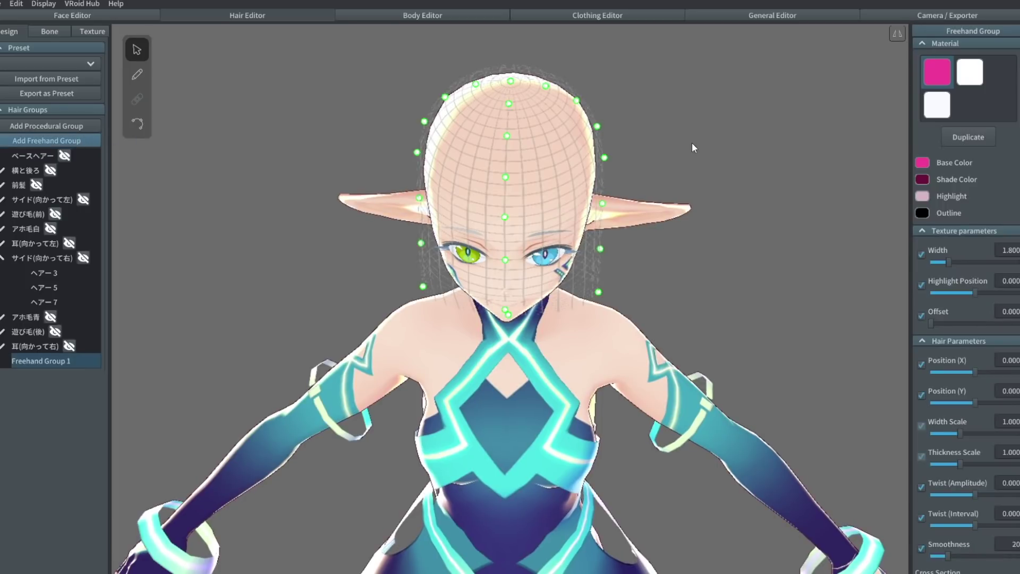
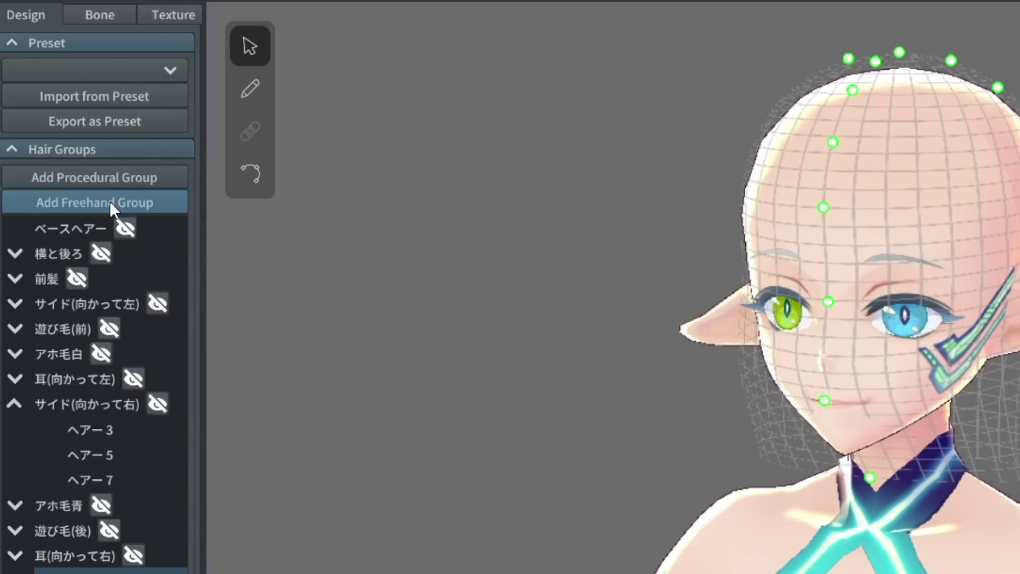
Step: Try out the hair brush with one long curved strand running from the forehead down past the chin
left_click(260, 97)
left_click_drag(874, 101, 878, 170)
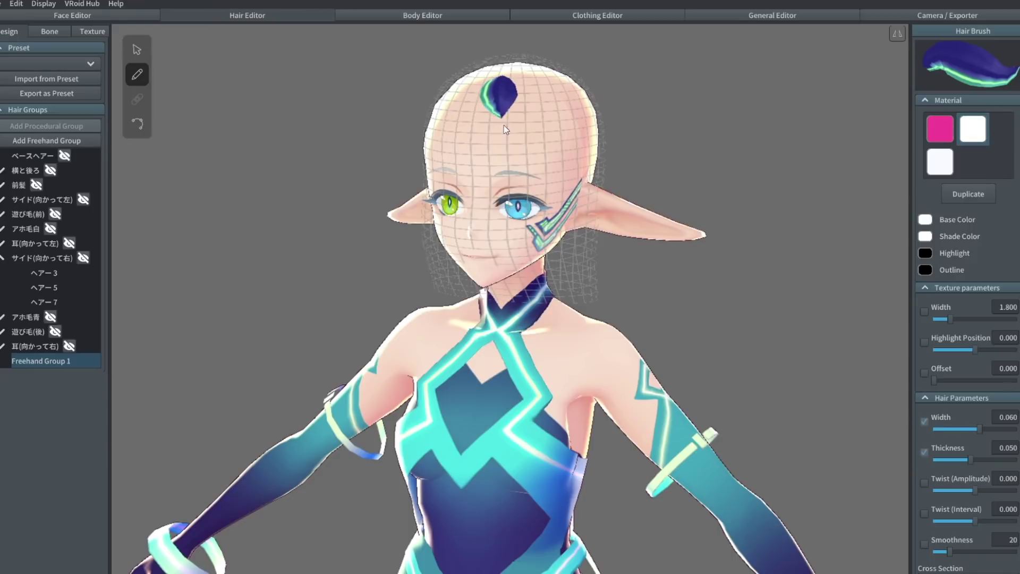
mouse_move(526, 165)
left_mouse_down()
mouse_move(550, 191)
mouse_move(561, 228)
mouse_move(500, 259)
mouse_move(487, 285)
left_mouse_up()
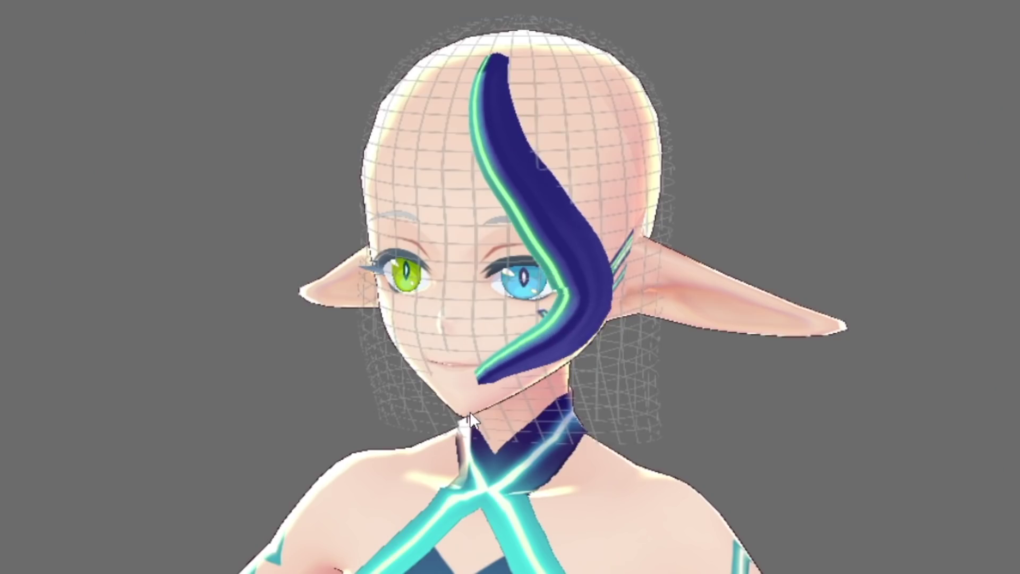
mouse_move(470, 411)
left_mouse_down()
mouse_move(508, 430)
mouse_move(556, 427)
mouse_move(608, 377)
mouse_move(659, 259)
left_mouse_up()
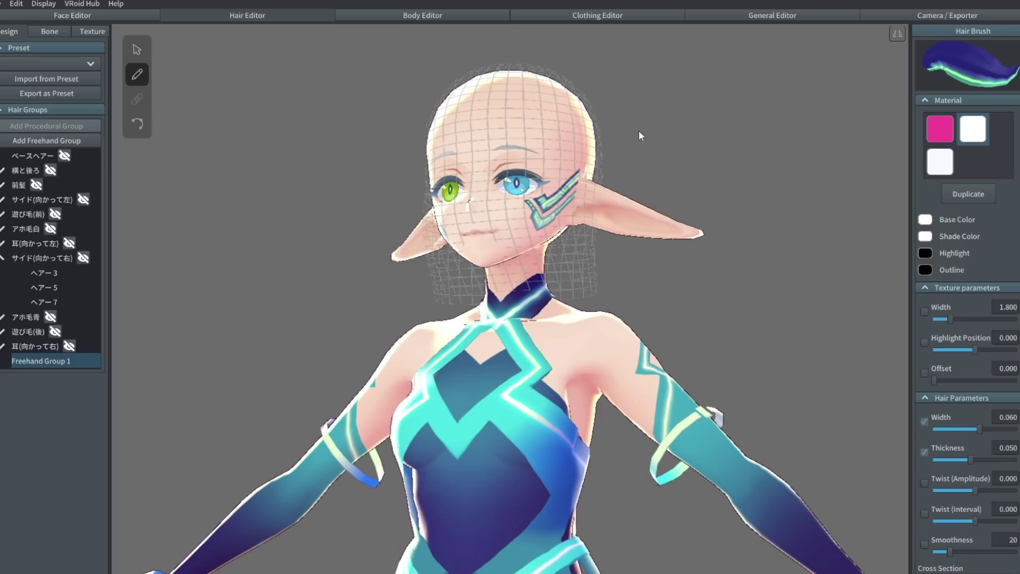
mouse_move(639, 130)
right_mouse_down()
mouse_move(656, 148)
mouse_move(646, 154)
right_mouse_up()
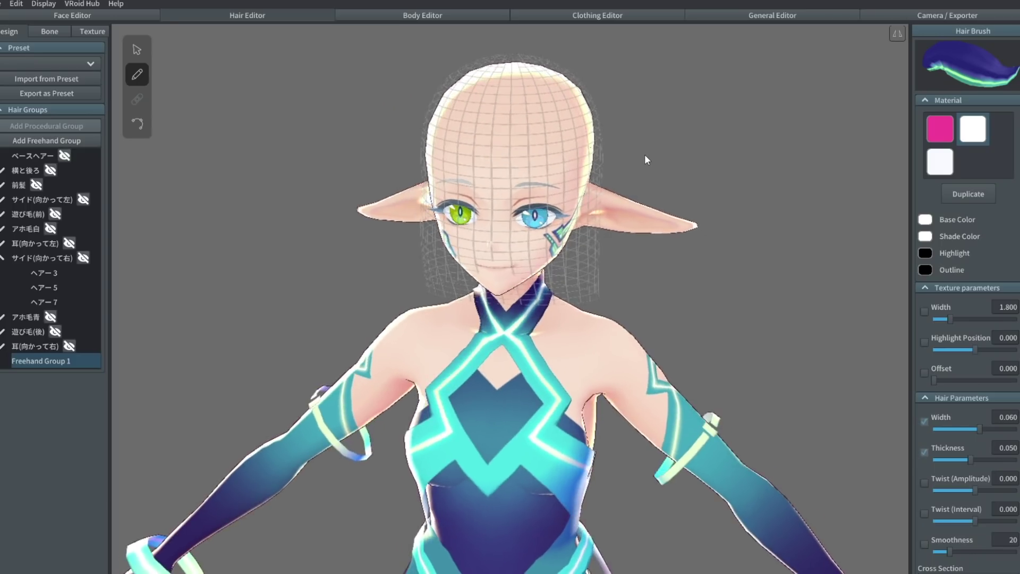
Step: Draw five overlapping bang strands with the hair brush, sweeping from the crown down across the forehead
scroll(645, 151, "up", 3)
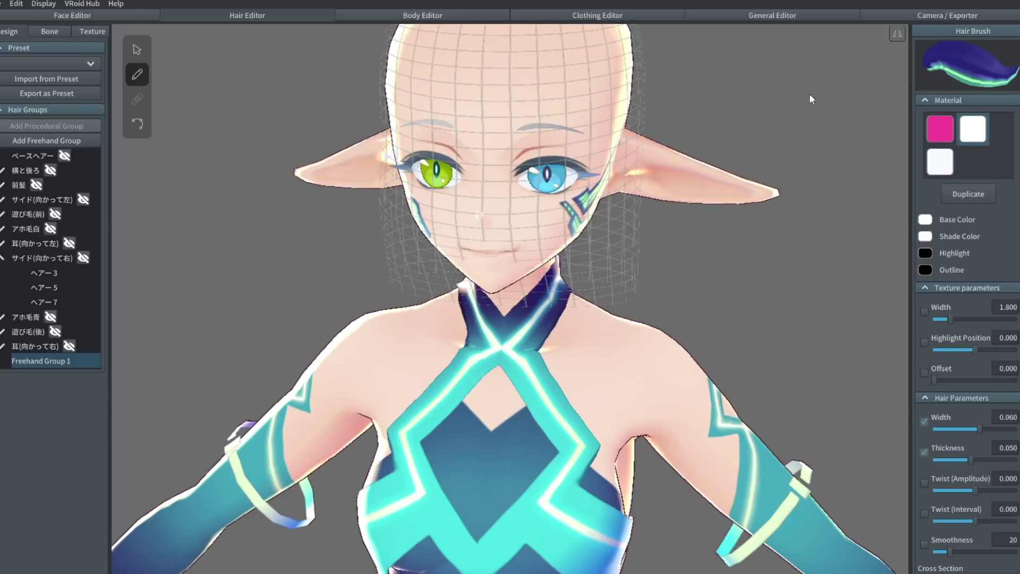
middle_click_drag(677, 117, 679, 145)
right_click_drag(679, 147, 524, 138)
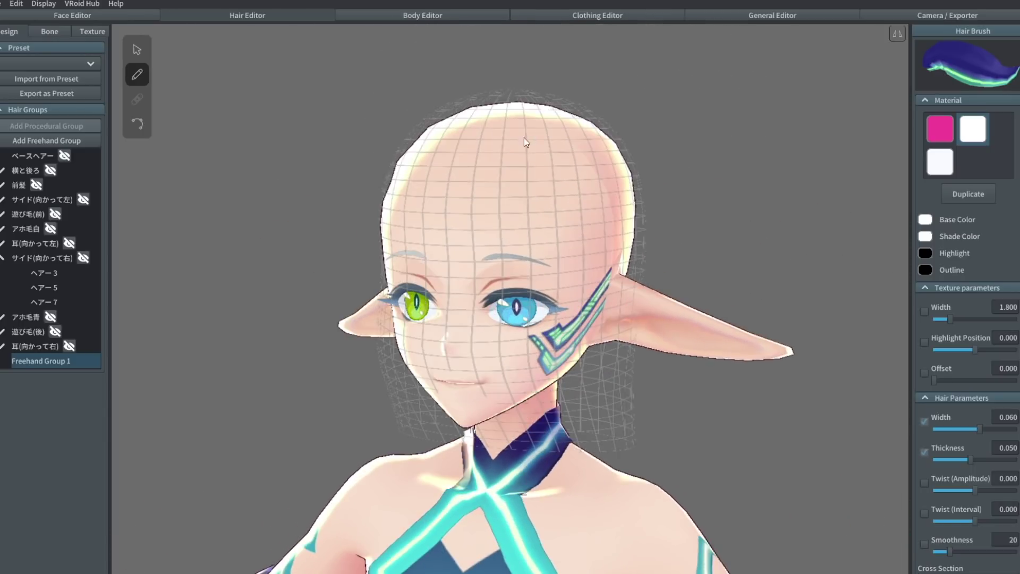
right_click_drag(649, 166, 672, 167)
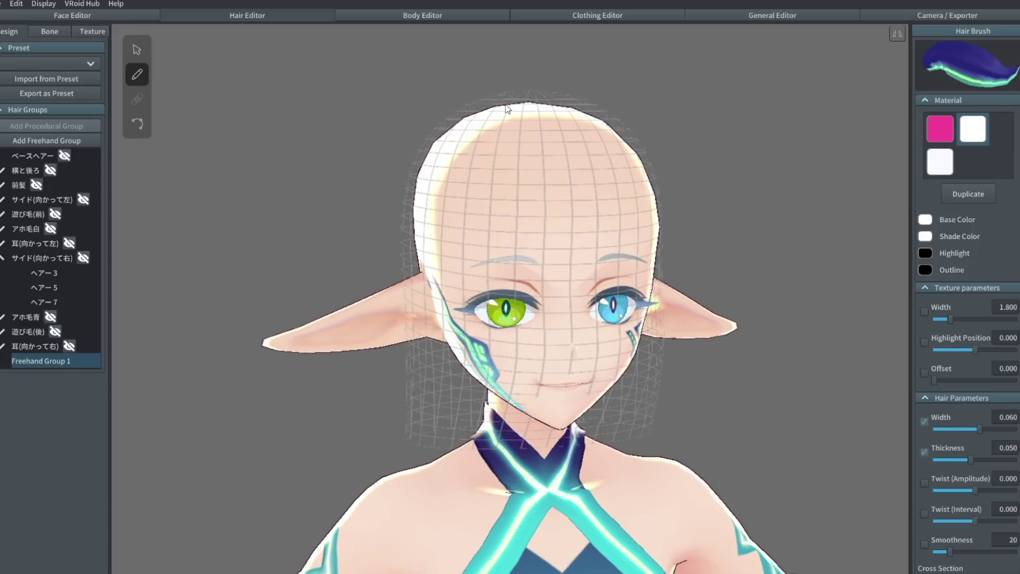
mouse_move(515, 159)
left_mouse_down()
mouse_move(547, 198)
mouse_move(584, 301)
left_mouse_up()
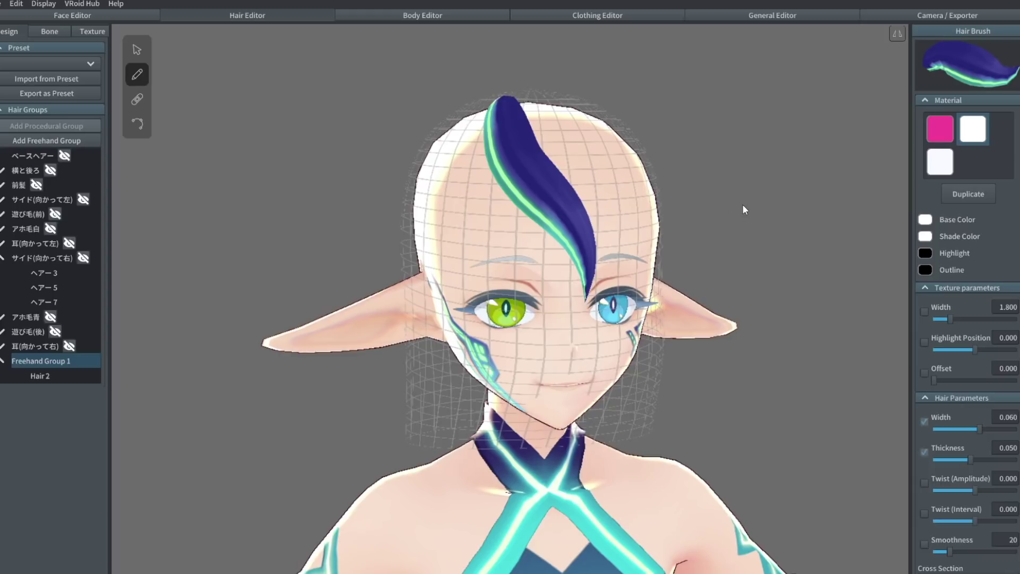
right_click_drag(741, 204, 655, 174)
mouse_move(479, 109)
left_mouse_down()
mouse_move(484, 168)
mouse_move(508, 234)
mouse_move(552, 293)
left_mouse_up()
left_click_drag(494, 121, 585, 294)
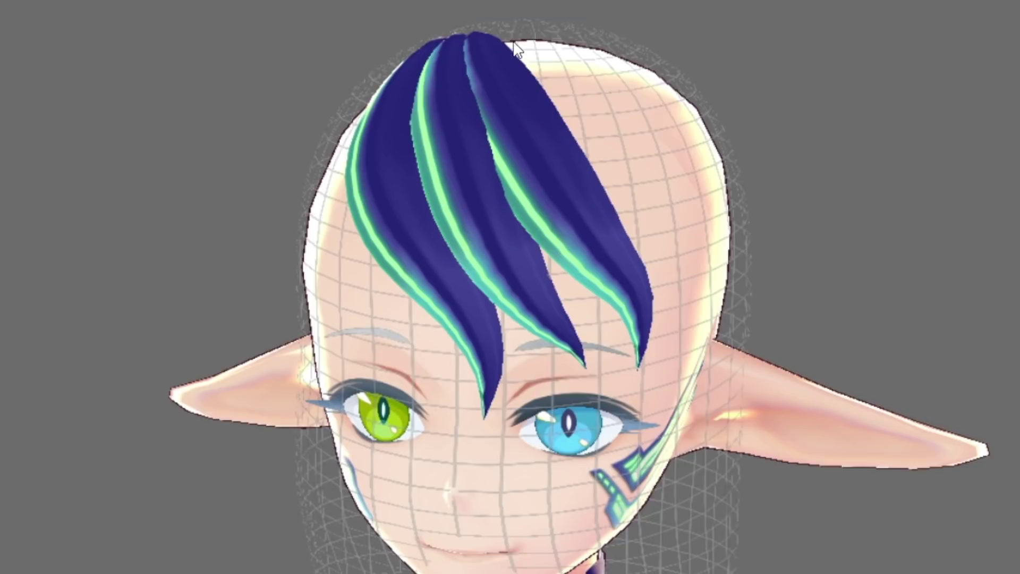
mouse_move(517, 47)
left_mouse_down()
mouse_move(566, 154)
mouse_move(668, 275)
mouse_move(703, 369)
mouse_move(658, 468)
mouse_move(636, 479)
left_mouse_up()
right_click_drag(652, 176, 846, 314)
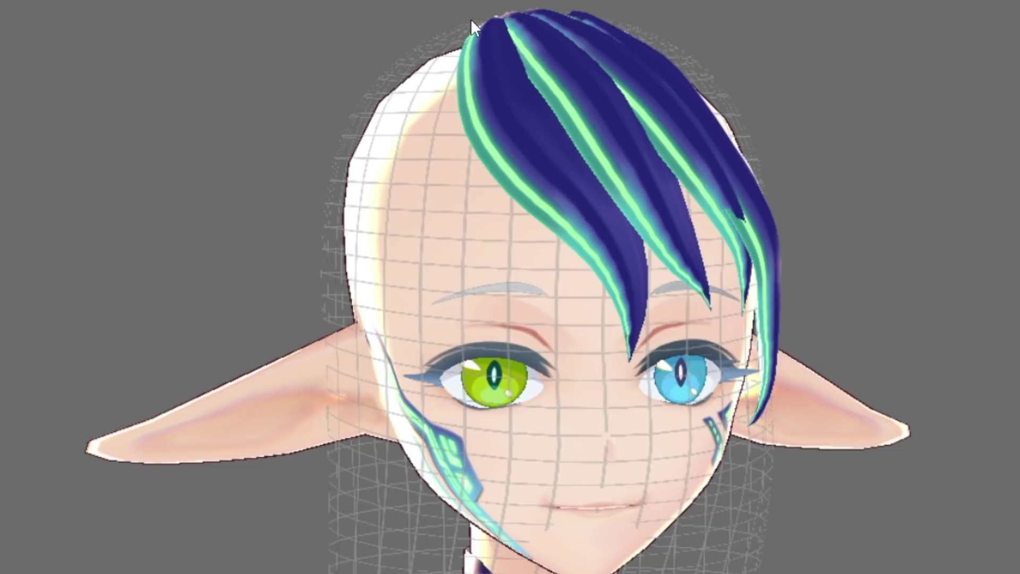
mouse_move(452, 43)
left_mouse_down()
mouse_move(430, 106)
mouse_move(437, 181)
mouse_move(481, 241)
left_mouse_up()
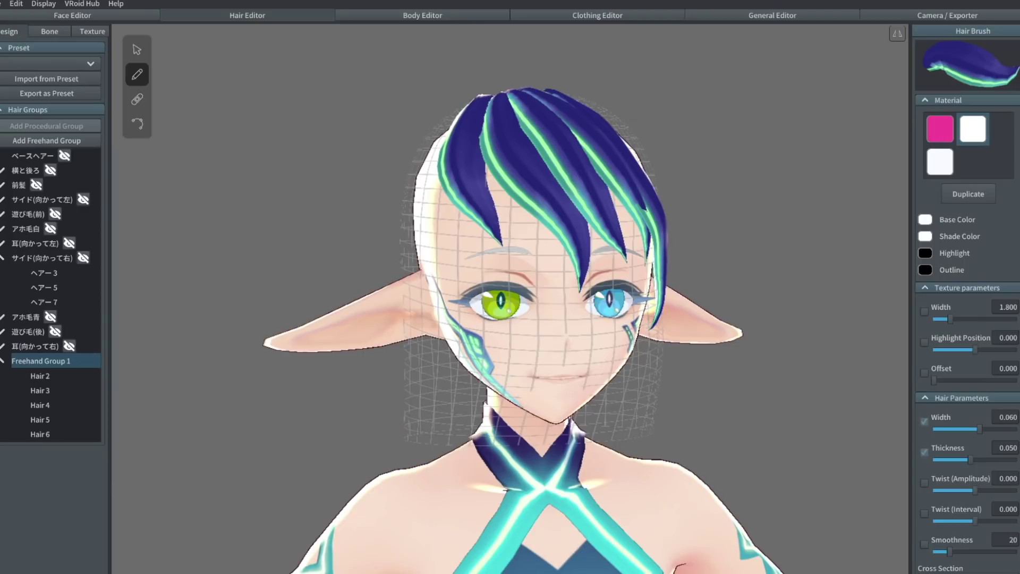
Step: Draw two more strands from the crown down the temple on the green-eyed side of the head
right_click_drag(368, 220, 542, 147)
left_click_drag(526, 119, 566, 295)
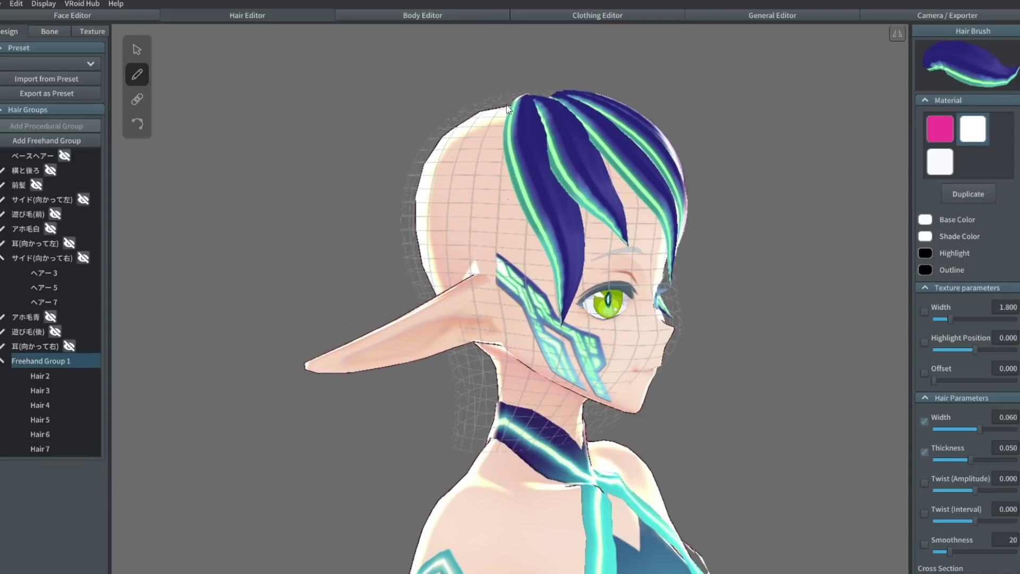
mouse_move(497, 141)
left_mouse_down()
mouse_move(487, 230)
mouse_move(513, 319)
left_mouse_up()
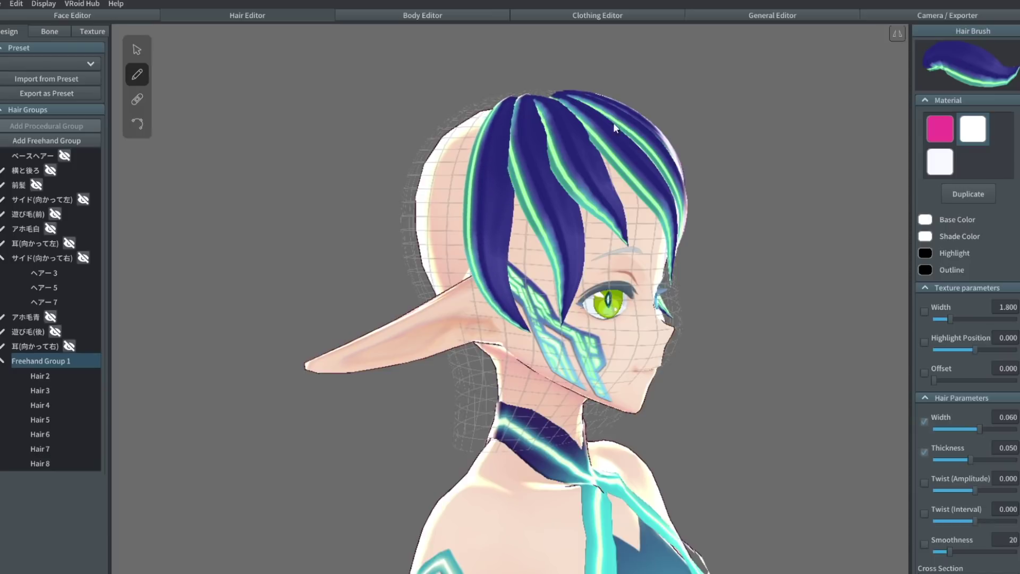
Step: Draw two strands from the crown down toward the ear on the blue-eyed side of the head
right_click_drag(742, 231, 525, 155)
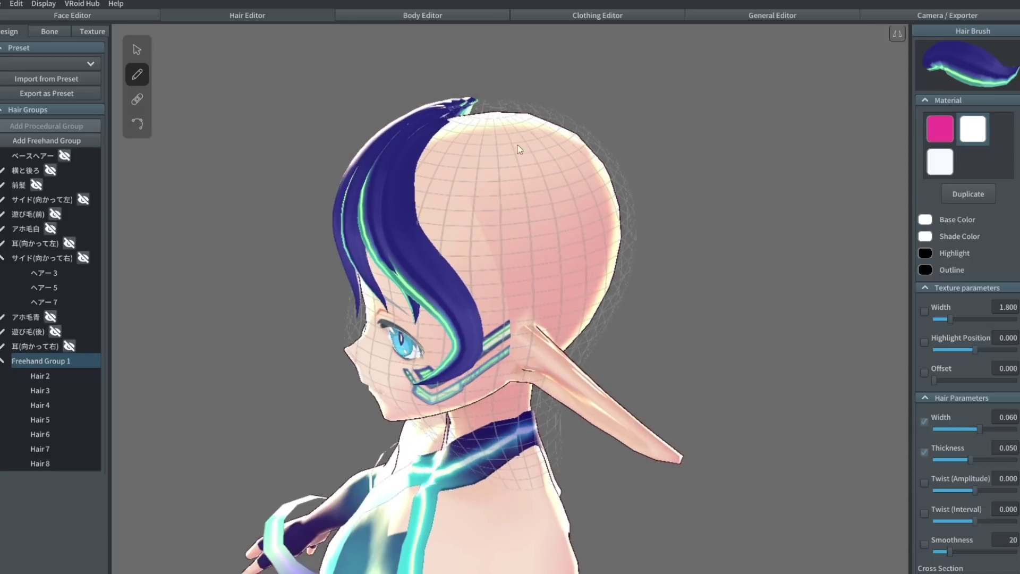
mouse_move(441, 148)
left_mouse_down()
mouse_move(467, 280)
mouse_move(512, 331)
mouse_move(528, 385)
left_mouse_up()
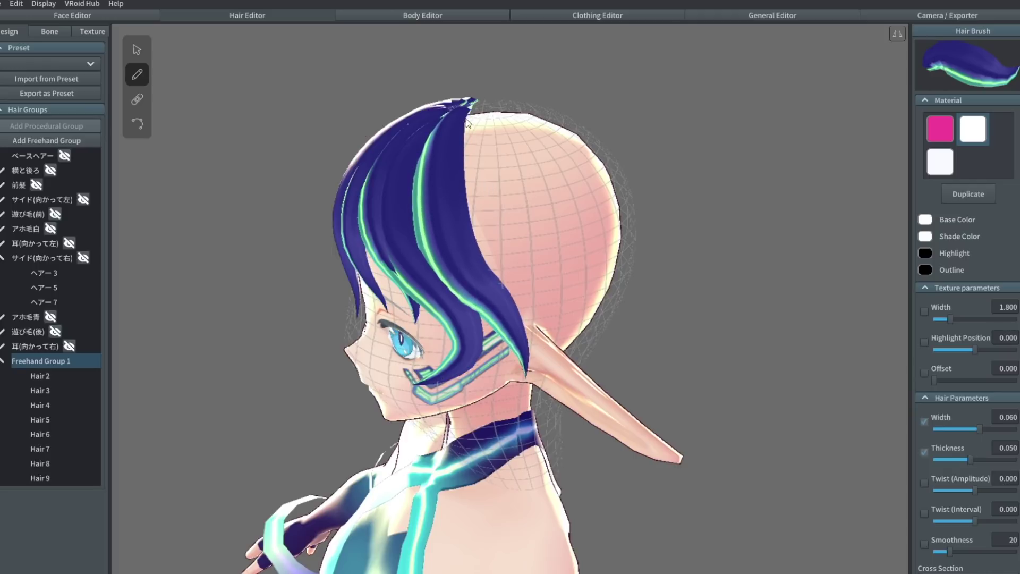
left_click_drag(491, 207, 591, 376)
Step: Draw four long strands behind the ear and down the back of the head, undoing and redrawing the last one
mouse_move(774, 284)
right_mouse_down()
mouse_move(742, 289)
mouse_move(482, 96)
right_mouse_up()
left_click_drag(450, 125, 444, 336)
mouse_move(453, 132)
left_mouse_down()
mouse_move(451, 316)
mouse_move(502, 285)
mouse_move(449, 460)
left_mouse_up()
mouse_move(488, 129)
left_mouse_down()
mouse_move(563, 298)
mouse_move(540, 427)
left_mouse_up()
right_click_drag(568, 252, 681, 346)
key("ctrl+z")
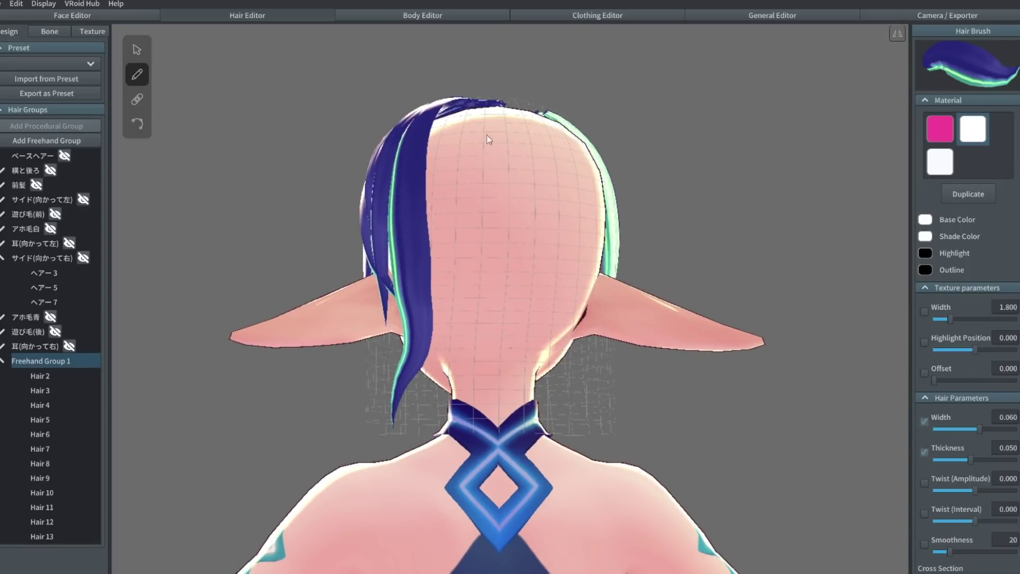
mouse_move(435, 140)
left_mouse_down()
mouse_move(433, 243)
mouse_move(499, 399)
left_mouse_up()
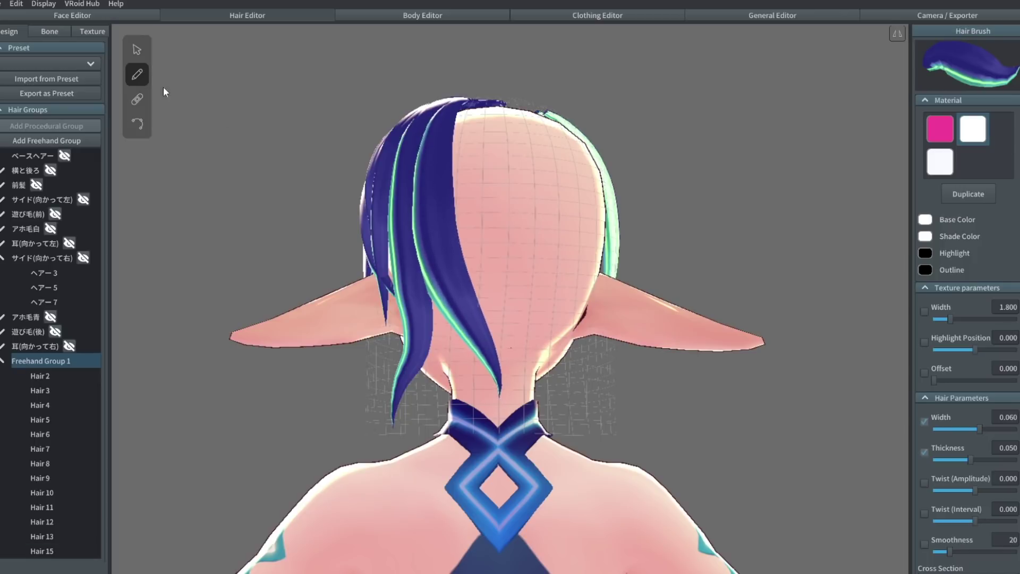
Step: Select the newest strand at the back of the head and slightly shift a guide mesh point near the nape
left_click(139, 49)
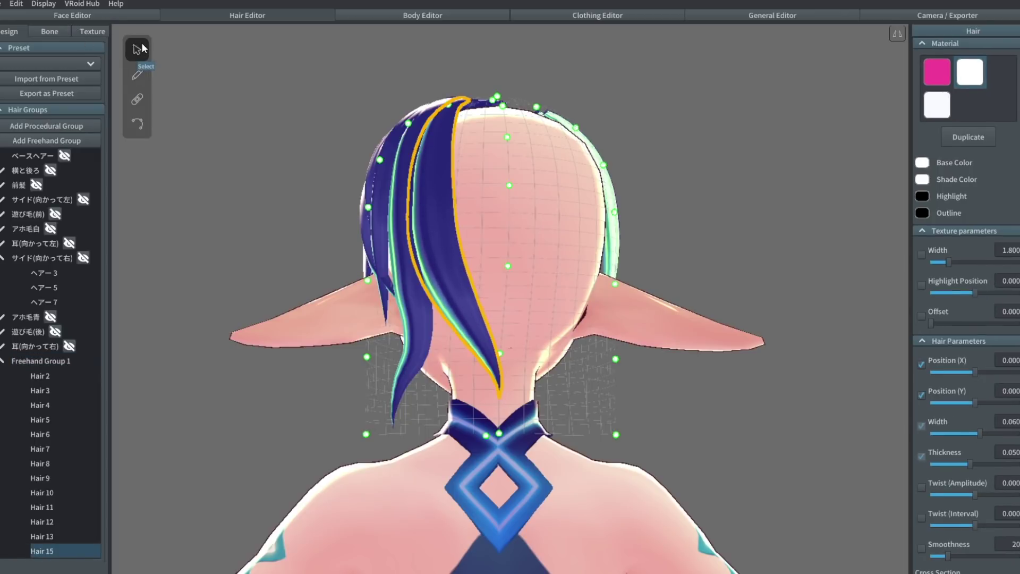
right_click_drag(690, 400, 850, 406)
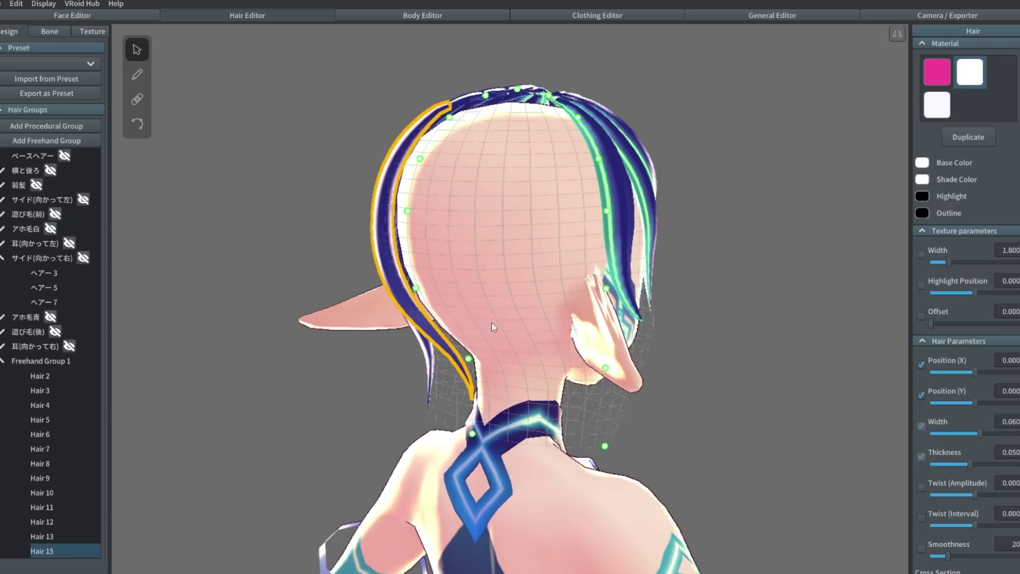
mouse_move(420, 295)
left_mouse_down()
mouse_move(358, 302)
mouse_move(335, 337)
mouse_move(410, 377)
mouse_move(495, 348)
mouse_move(496, 296)
mouse_move(416, 270)
mouse_move(420, 294)
left_mouse_up()
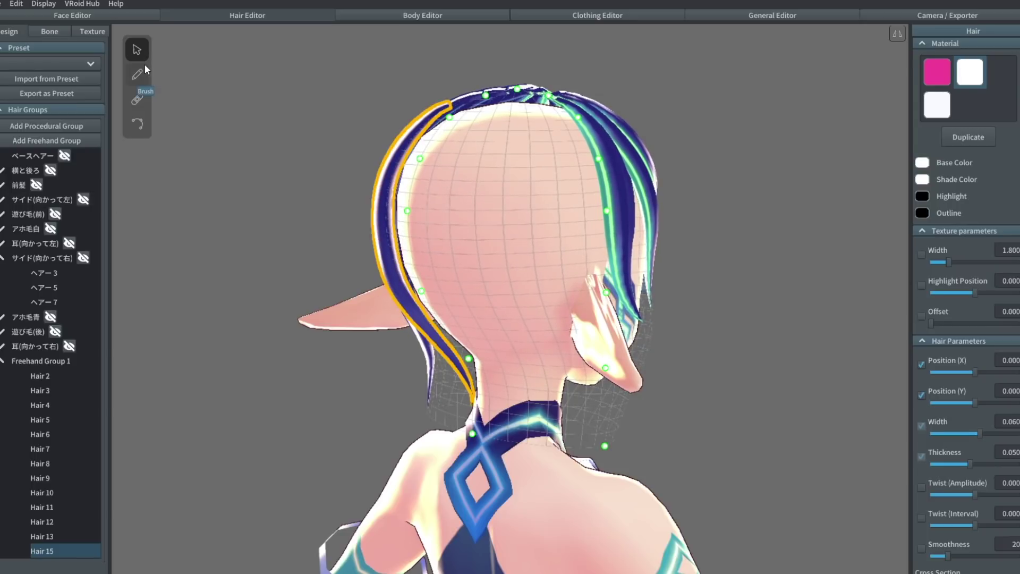
Step: Add a second freehand hair group, and hide and collapse Freehand Group 1
left_click(39, 138)
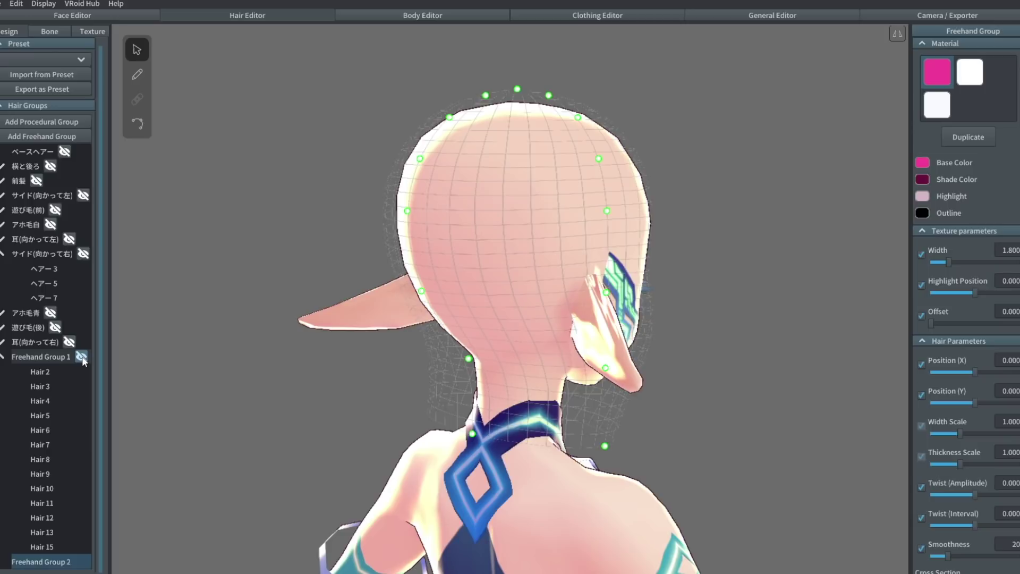
right_click_drag(169, 361, 394, 370)
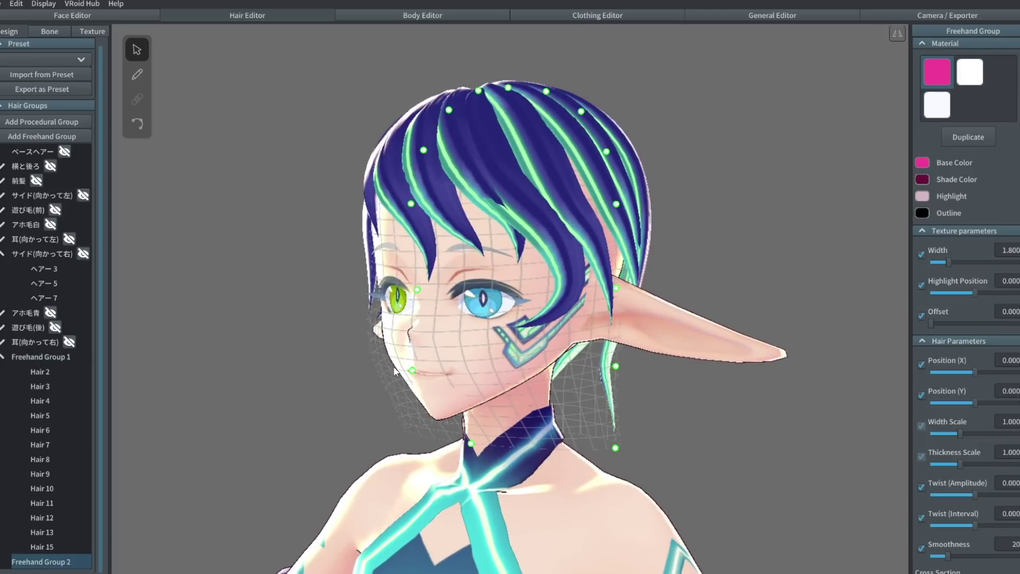
left_click(80, 356)
left_click(4, 356)
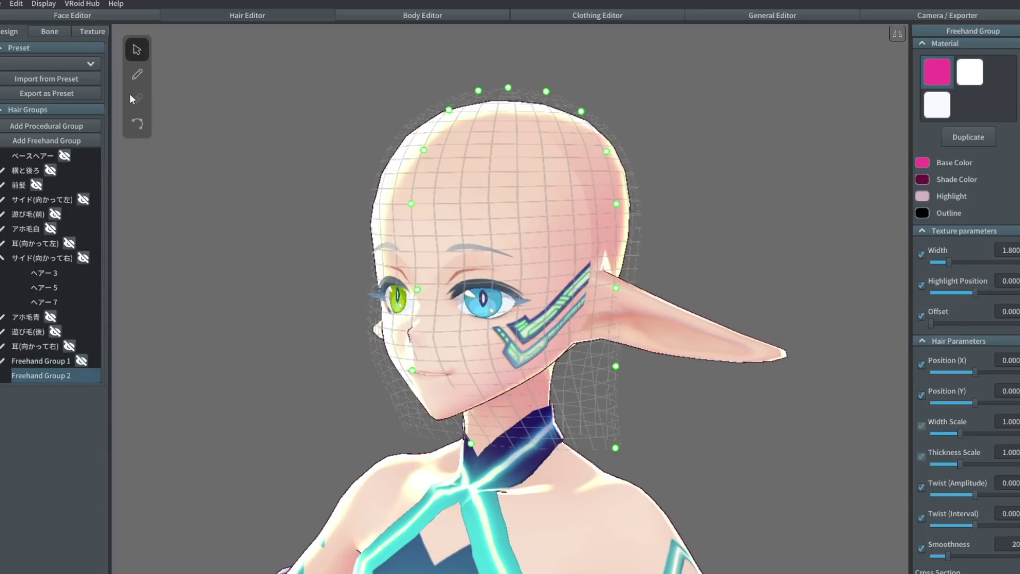
Step: Draw a wavy strand across the forehead in Freehand Group 2 using the hair brush with the pink material
left_click(137, 74)
left_click(934, 129)
right_click_drag(715, 176, 748, 179)
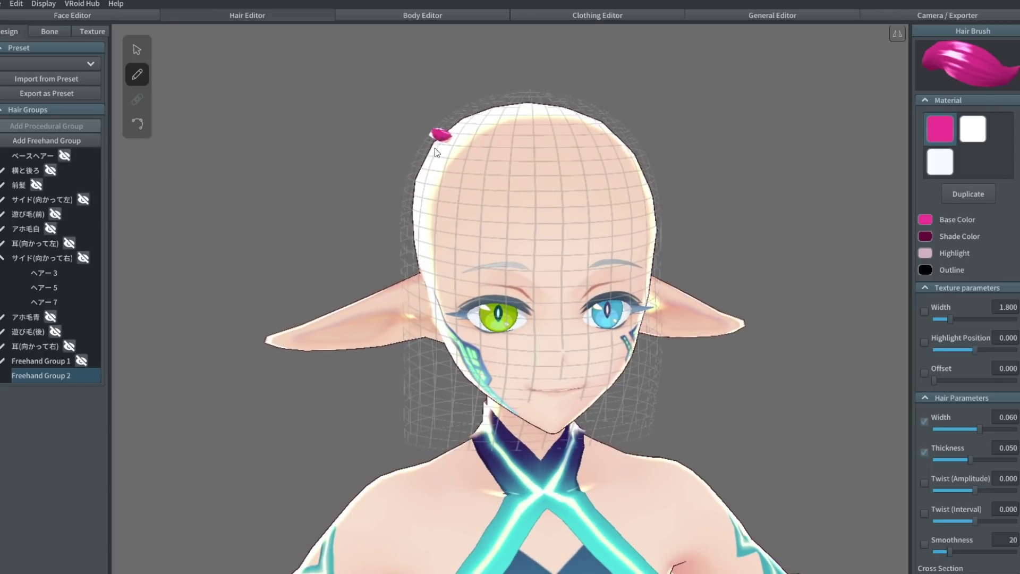
mouse_move(450, 211)
left_mouse_down()
mouse_move(521, 206)
mouse_move(543, 159)
mouse_move(630, 244)
left_mouse_up()
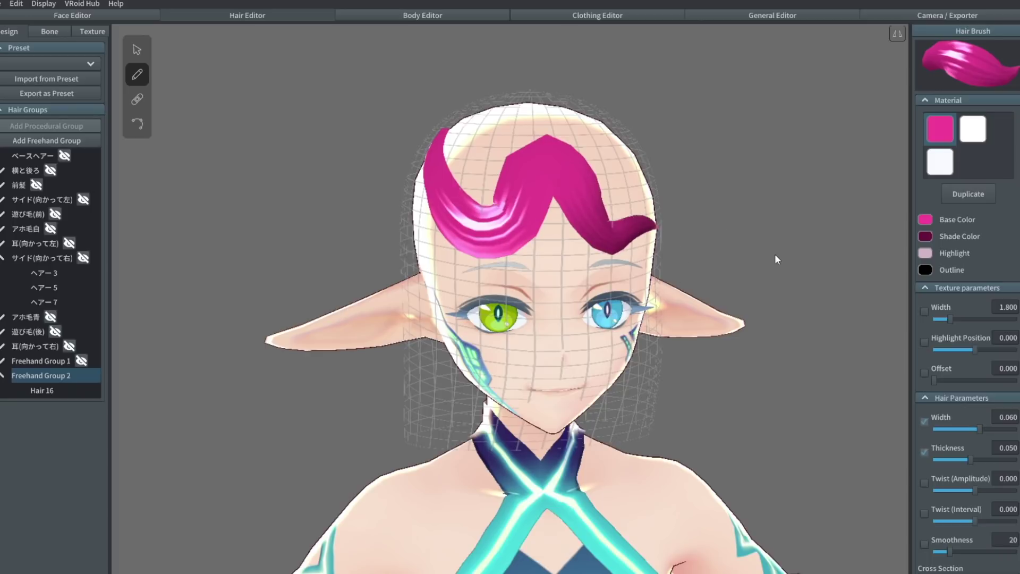
Step: Draw a second pink strand along the blue-eyed side of the face to the neck, and show Freehand Group 1 again
right_click_drag(774, 254, 715, 266)
mouse_move(528, 301)
left_mouse_down()
mouse_move(504, 477)
mouse_move(550, 471)
left_mouse_up()
right_click_drag(553, 159, 654, 267)
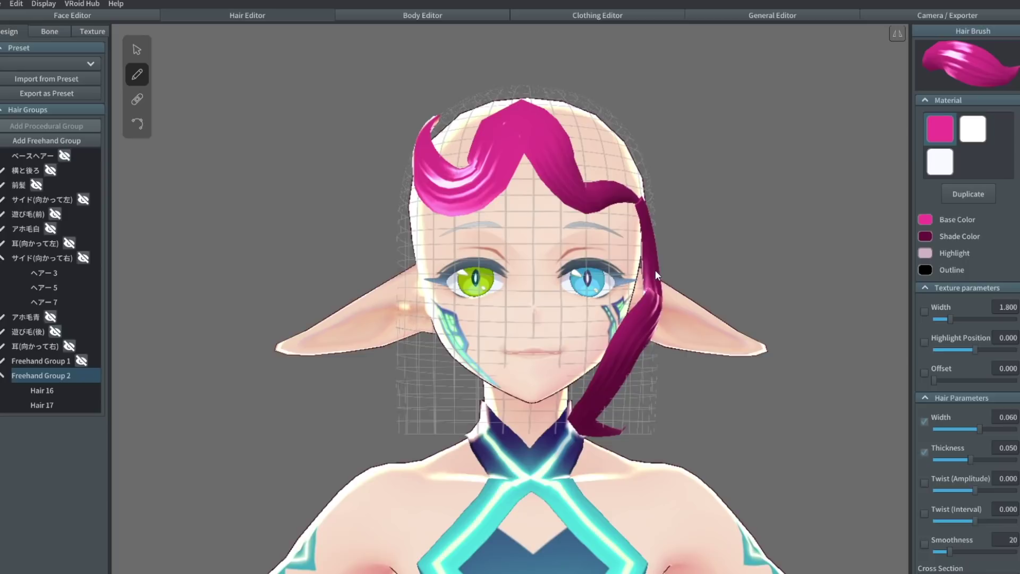
left_click(81, 362)
mouse_move(732, 209)
right_mouse_down()
mouse_move(699, 222)
mouse_move(734, 212)
right_mouse_up()
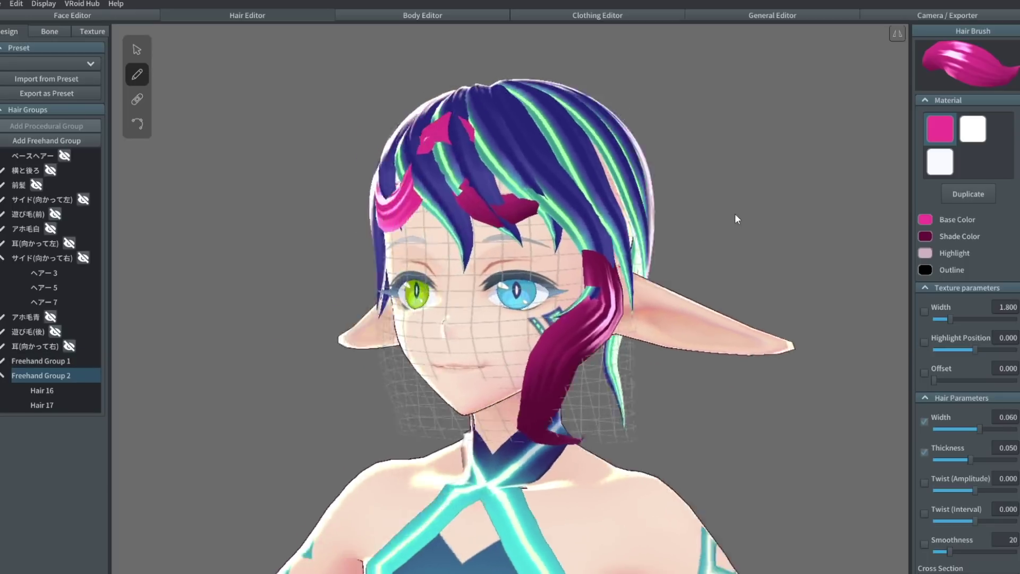
Step: Pull guide mesh points of Freehand Group 2 outward around the crown and forehead to lift the pink strands over the blue hair
left_click(141, 49)
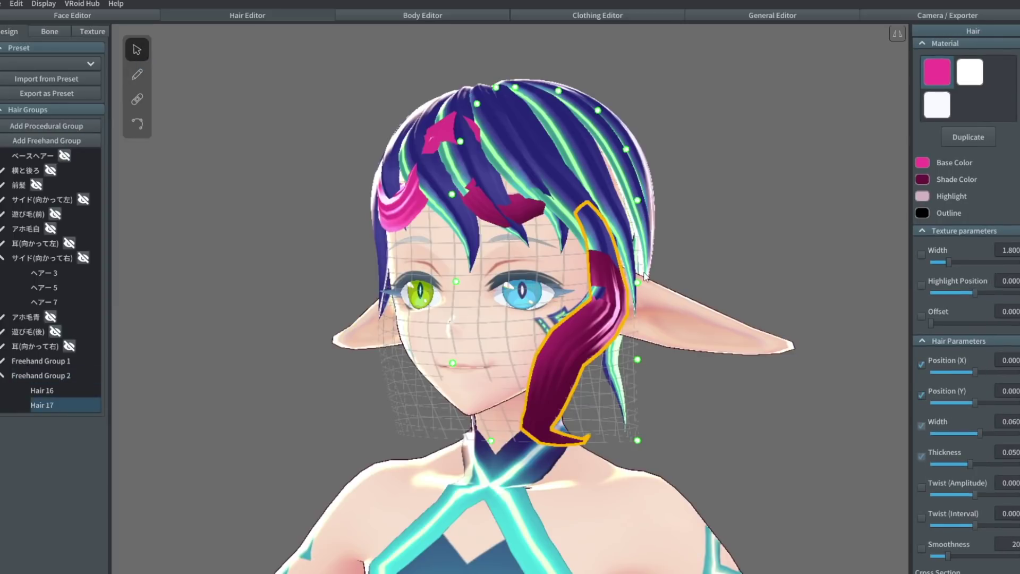
mouse_move(637, 205)
left_mouse_down()
mouse_move(668, 171)
mouse_move(632, 200)
left_mouse_up()
left_click_drag(477, 105, 470, 107)
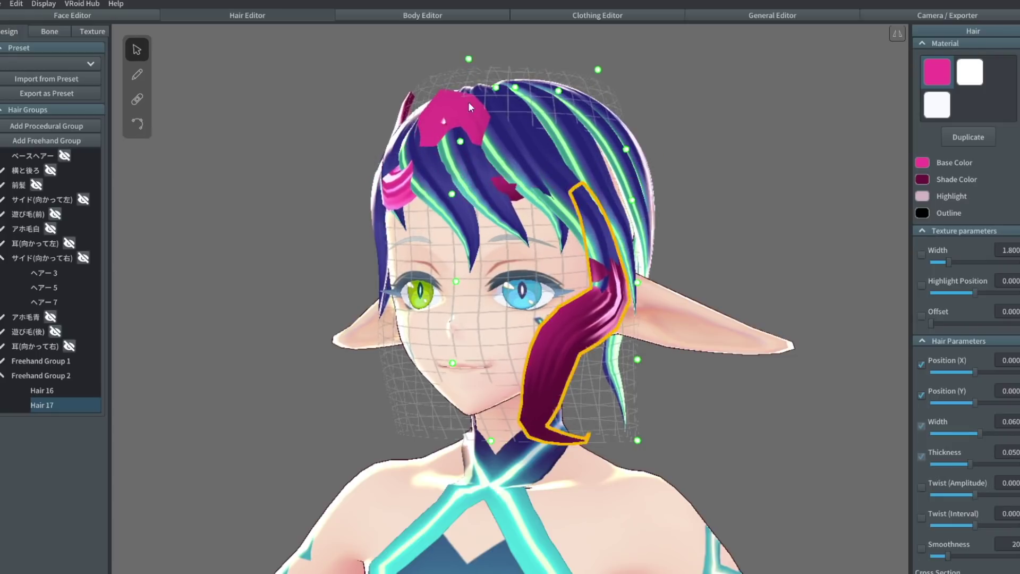
left_click_drag(460, 143, 439, 213)
right_click_drag(790, 183, 808, 236)
left_click_drag(492, 129, 537, 27)
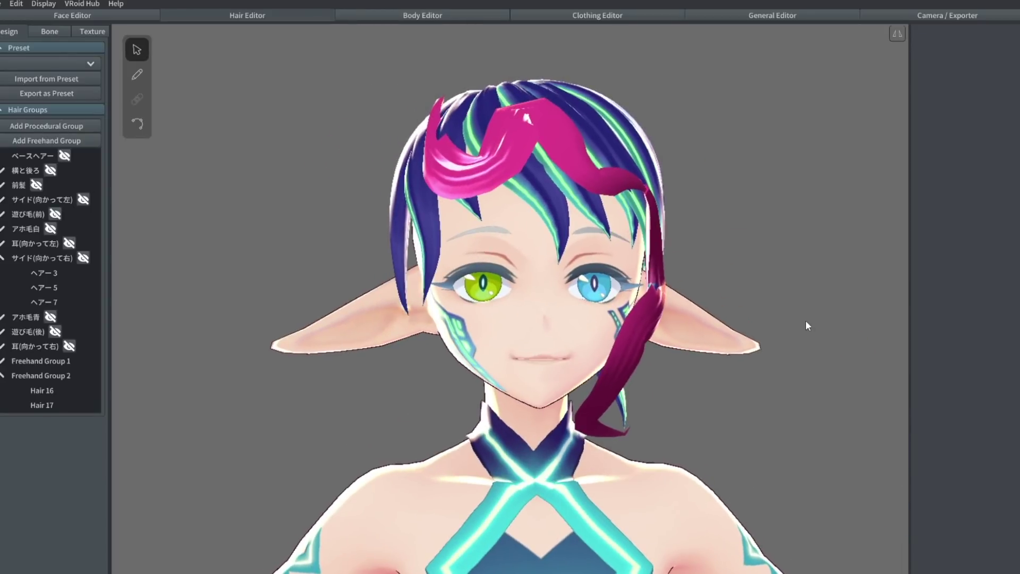
Step: Hide both Freehand Group 2 and Freehand Group 1
mouse_move(806, 325)
right_mouse_down()
mouse_move(771, 346)
mouse_move(718, 354)
right_mouse_up()
left_click(81, 376)
left_click(82, 360)
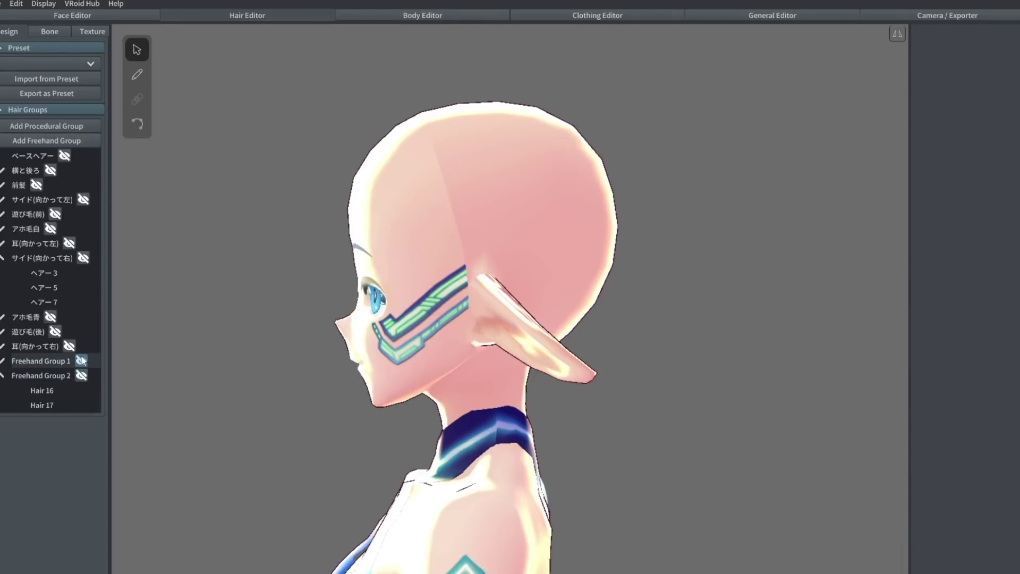
Step: Switch to the Face Editor and look over the overall face parameters and the Eyes parameters
mouse_move(257, 239)
right_mouse_down()
mouse_move(303, 246)
mouse_move(317, 237)
right_mouse_up()
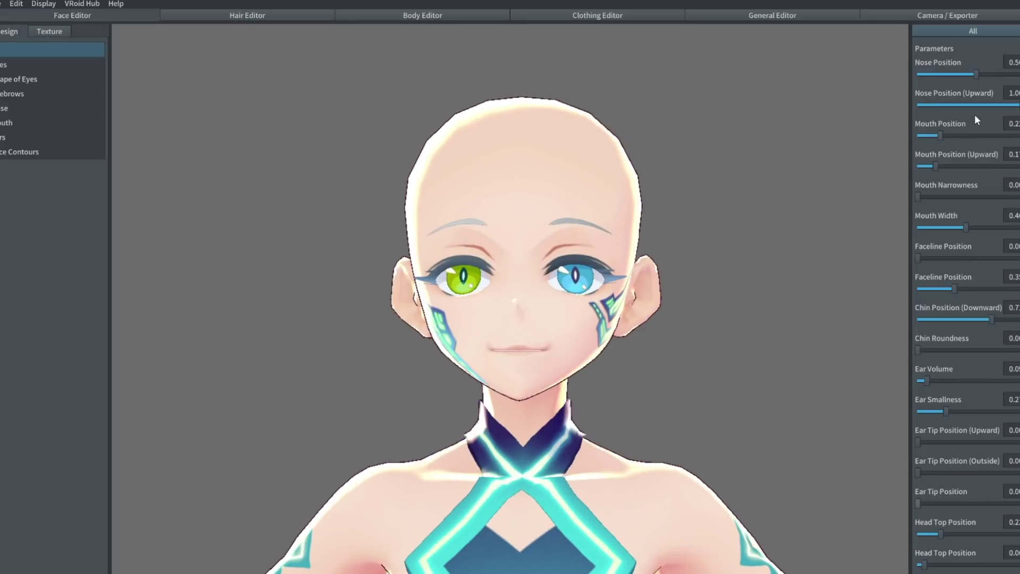
scroll(975, 119, "up", 5)
left_click(11, 64)
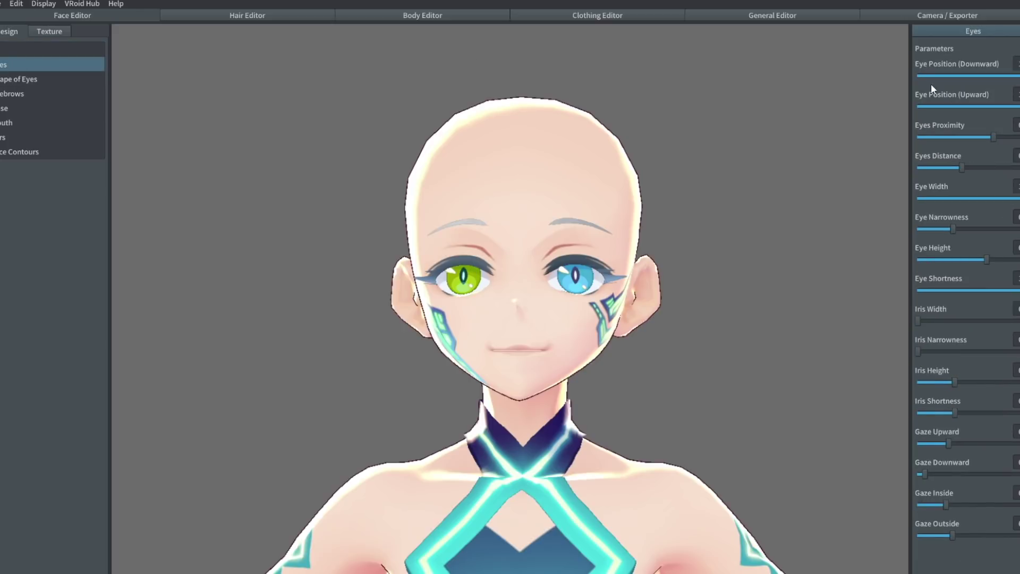
Step: Open the irises texture and paint the upper part of the green iris with the pink-purple brush color #C854B9
left_click(61, 29)
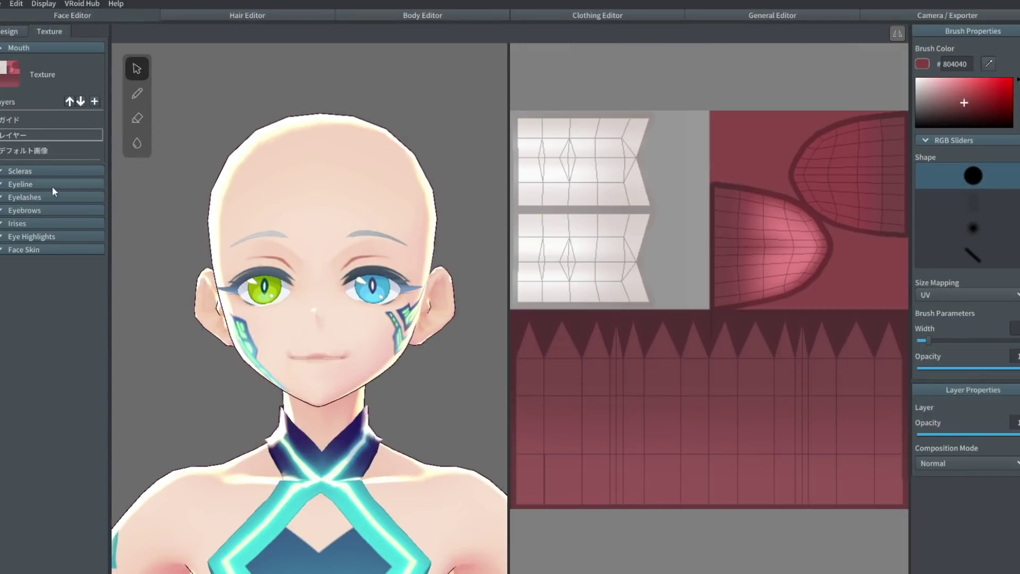
left_click(7, 223)
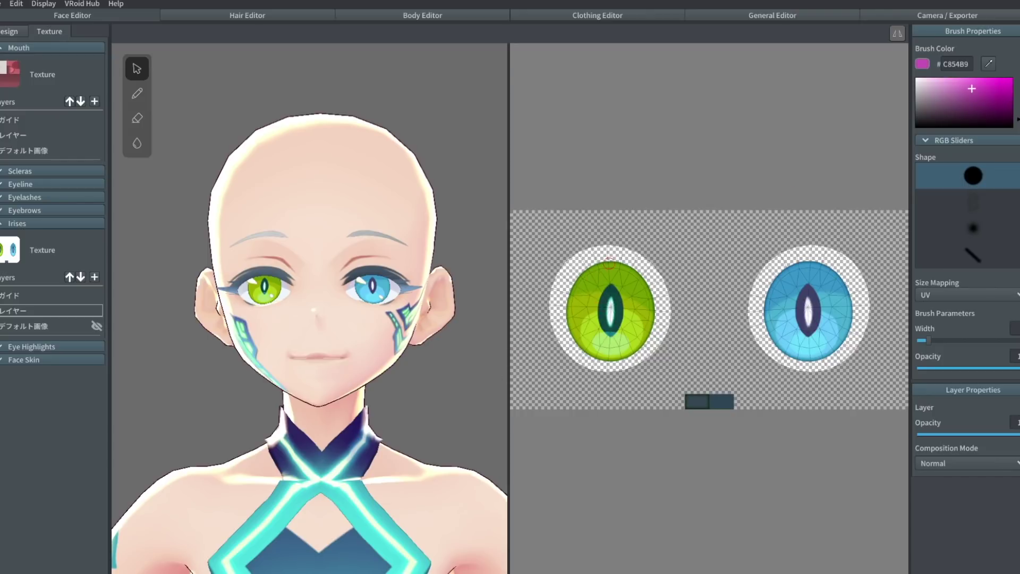
left_click_drag(610, 264, 614, 274)
left_click_drag(836, 240, 830, 243)
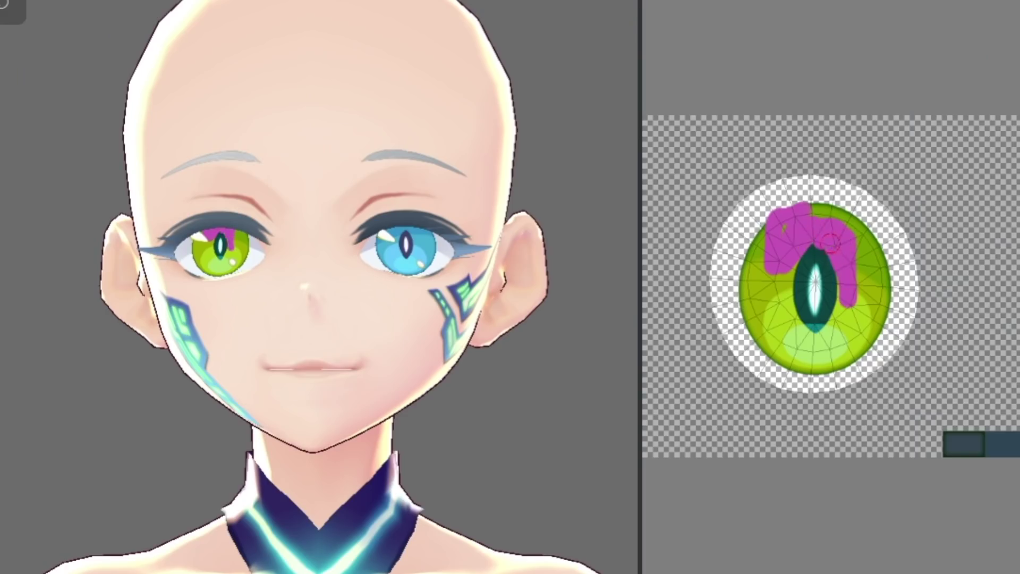
left_click_drag(813, 203, 864, 292)
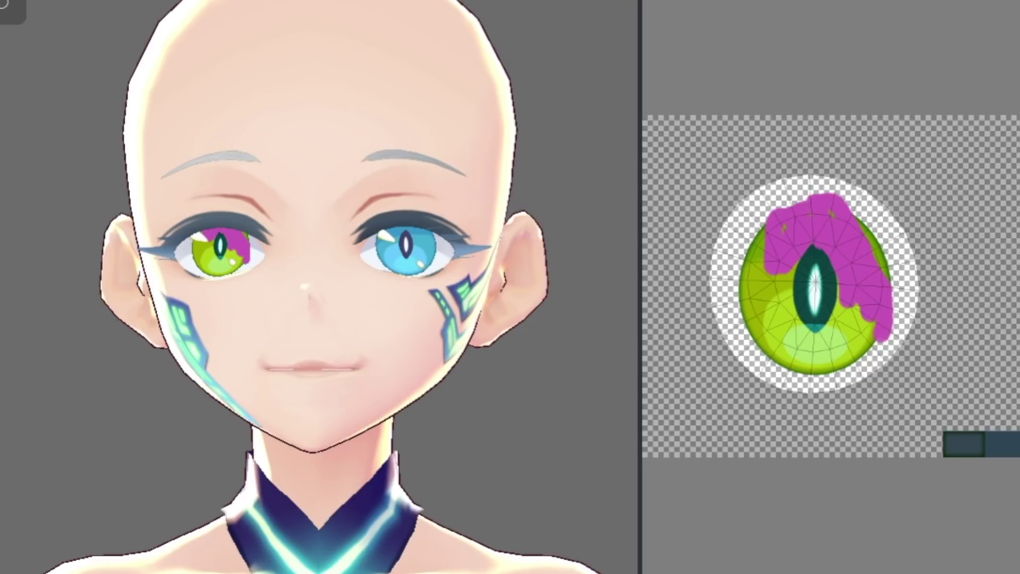
Step: Cover the rest of the green iris and the whole blue iris with the pink-purple brush color
scroll(847, 297, "up", 3)
mouse_move(847, 297)
left_mouse_down()
mouse_move(847, 330)
mouse_move(847, 209)
mouse_move(876, 250)
mouse_move(745, 225)
mouse_move(831, 387)
mouse_move(922, 246)
mouse_move(824, 141)
mouse_move(819, 319)
mouse_move(906, 330)
mouse_move(929, 234)
left_mouse_up()
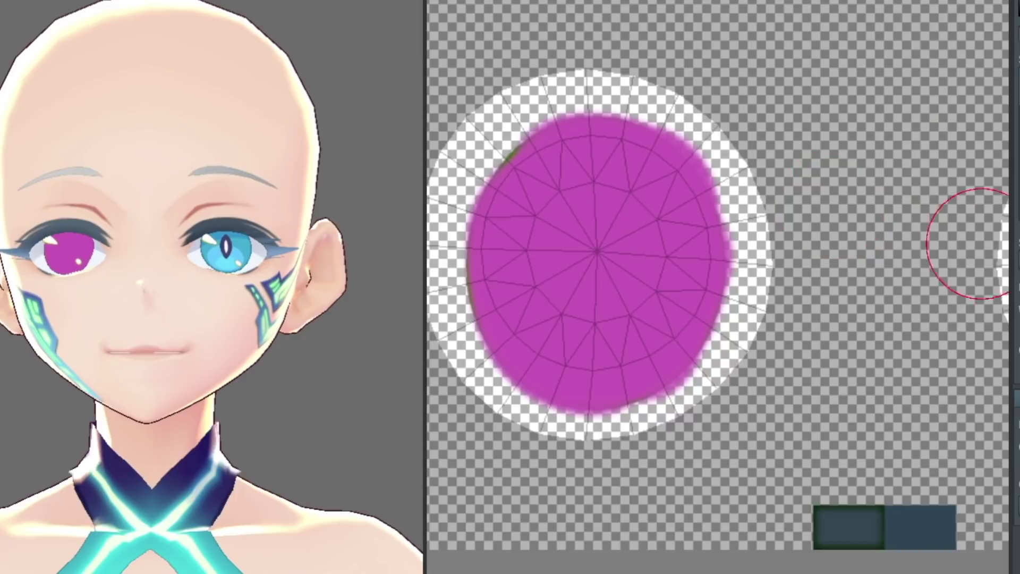
middle_click_drag(883, 296, 619, 267)
mouse_move(911, 223)
left_mouse_down()
mouse_move(876, 228)
mouse_move(898, 263)
mouse_move(786, 194)
mouse_move(842, 338)
mouse_move(918, 256)
mouse_move(892, 168)
mouse_move(795, 171)
mouse_move(786, 304)
mouse_move(907, 326)
mouse_move(917, 200)
mouse_move(858, 143)
left_mouse_up()
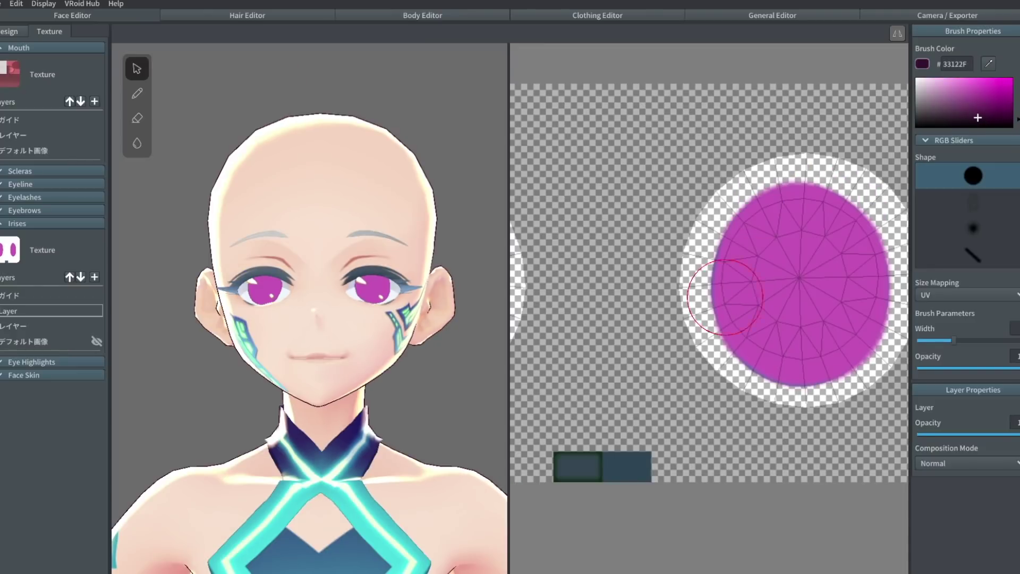
Step: Paint a round dark pupil in #33122F at the center of each iris
left_click_drag(808, 280, 790, 293)
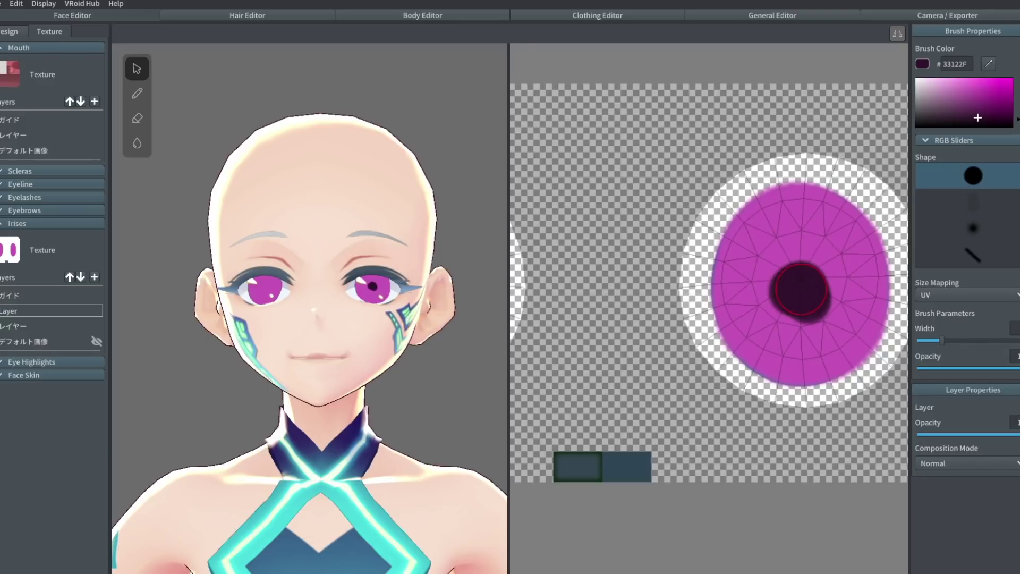
middle_click_drag(667, 299, 840, 291)
left_click_drag(579, 287, 588, 281)
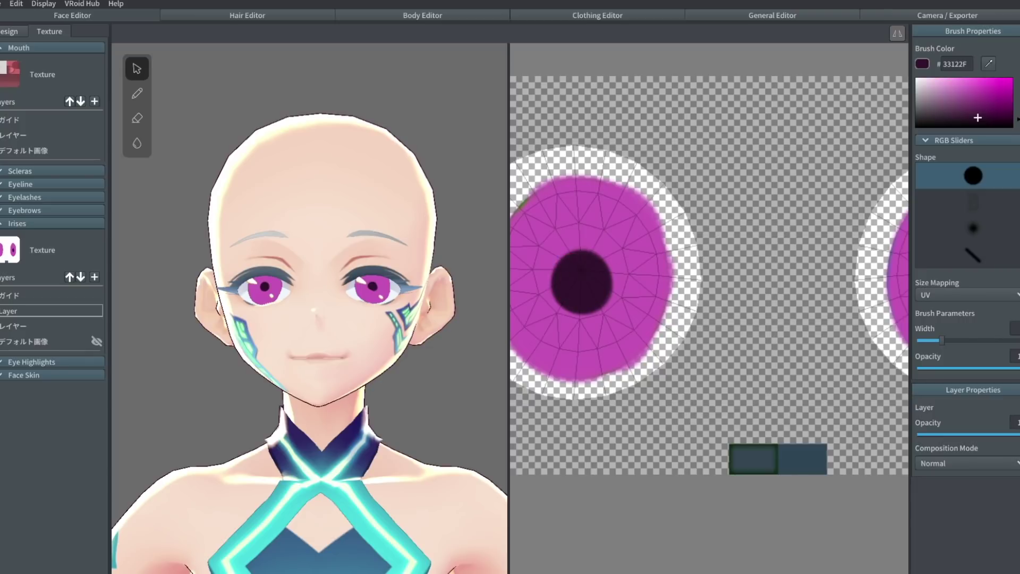
Step: Shade the upper part and sides of both irises dark with the soft round brush, leaving the lower part pink-purple
left_click(973, 229)
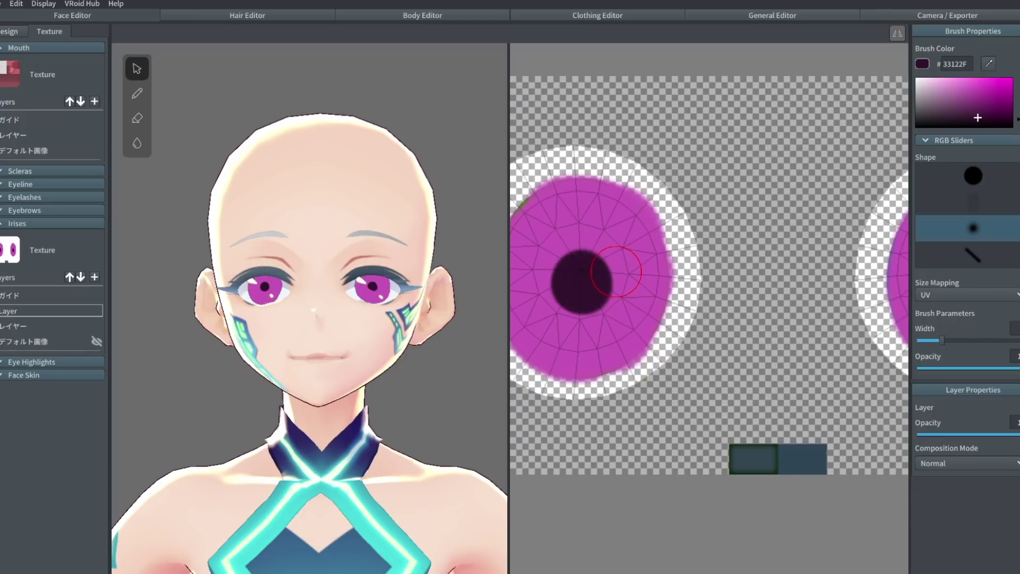
middle_click_drag(616, 274, 685, 275)
key("bracketright")
mouse_move(578, 294)
left_mouse_down()
mouse_move(603, 205)
mouse_move(701, 215)
mouse_move(728, 290)
mouse_move(673, 218)
left_mouse_up()
mouse_move(612, 253)
left_mouse_down()
mouse_move(687, 265)
mouse_move(646, 201)
mouse_move(662, 221)
mouse_move(579, 286)
mouse_move(582, 324)
mouse_move(717, 250)
left_mouse_up()
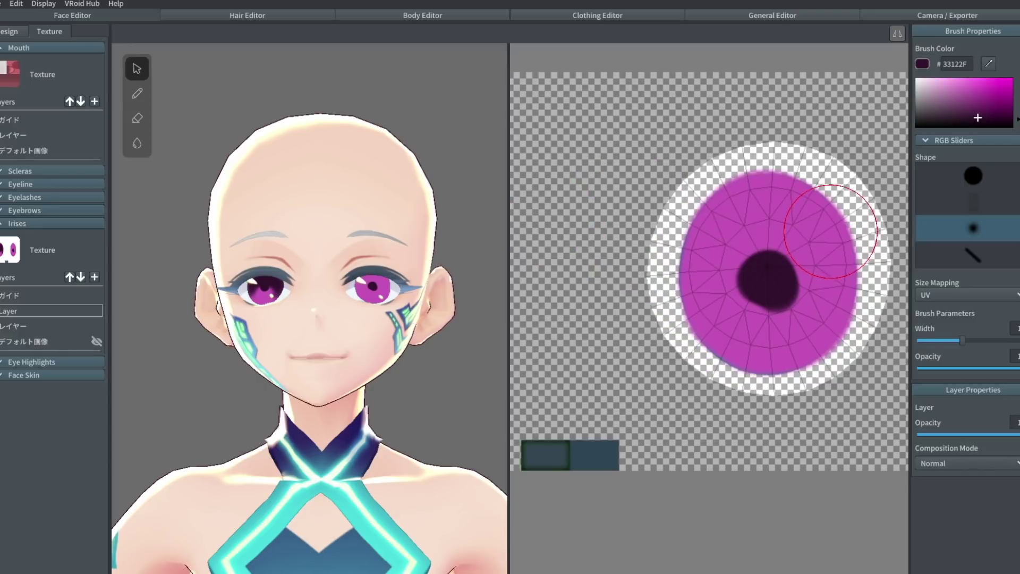
mouse_move(830, 231)
left_mouse_down()
mouse_move(774, 227)
mouse_move(762, 210)
mouse_move(790, 226)
mouse_move(781, 202)
mouse_move(823, 249)
mouse_move(821, 234)
mouse_move(799, 218)
mouse_move(832, 282)
mouse_move(712, 255)
mouse_move(758, 206)
mouse_move(712, 250)
mouse_move(731, 186)
mouse_move(695, 290)
mouse_move(696, 218)
mouse_move(765, 242)
mouse_move(738, 244)
mouse_move(807, 238)
mouse_move(814, 260)
mouse_move(818, 247)
left_mouse_up()
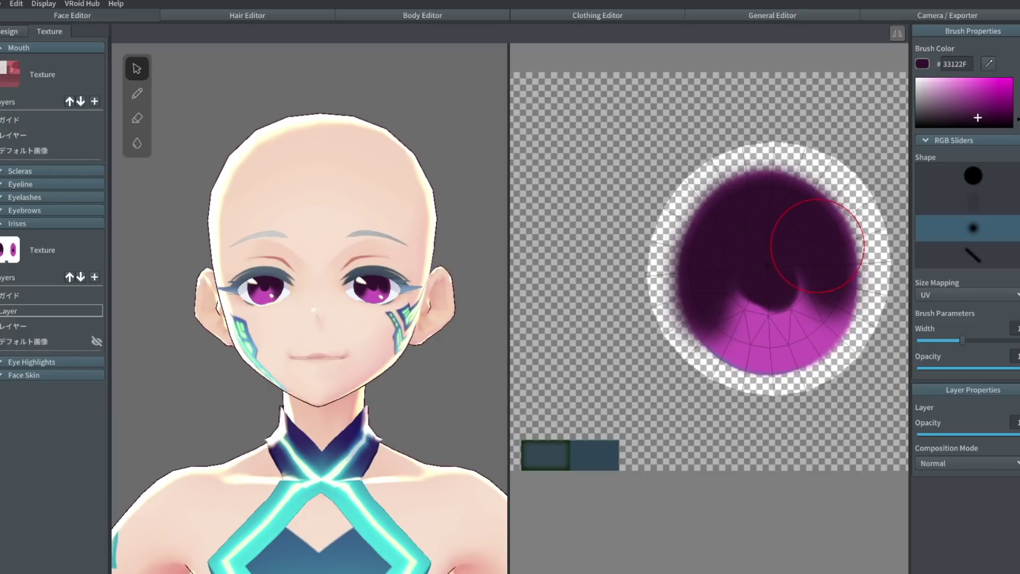
mouse_move(810, 253)
left_mouse_down()
mouse_move(797, 247)
mouse_move(818, 324)
mouse_move(810, 277)
mouse_move(729, 212)
left_mouse_up()
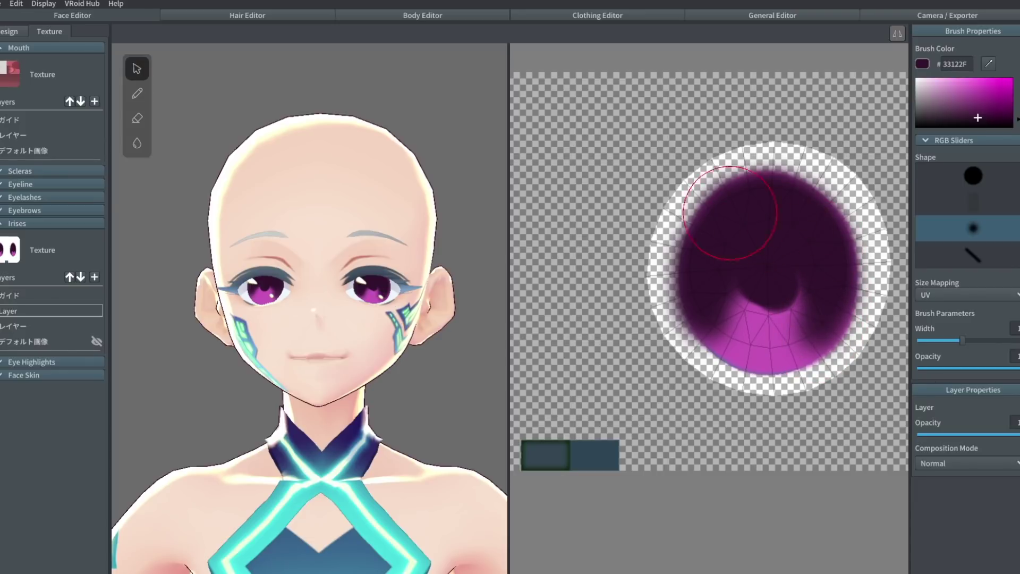
middle_click_drag(611, 292, 919, 307)
mouse_move(711, 266)
left_mouse_down()
mouse_move(637, 281)
mouse_move(708, 267)
mouse_move(679, 216)
mouse_move(611, 279)
left_mouse_up()
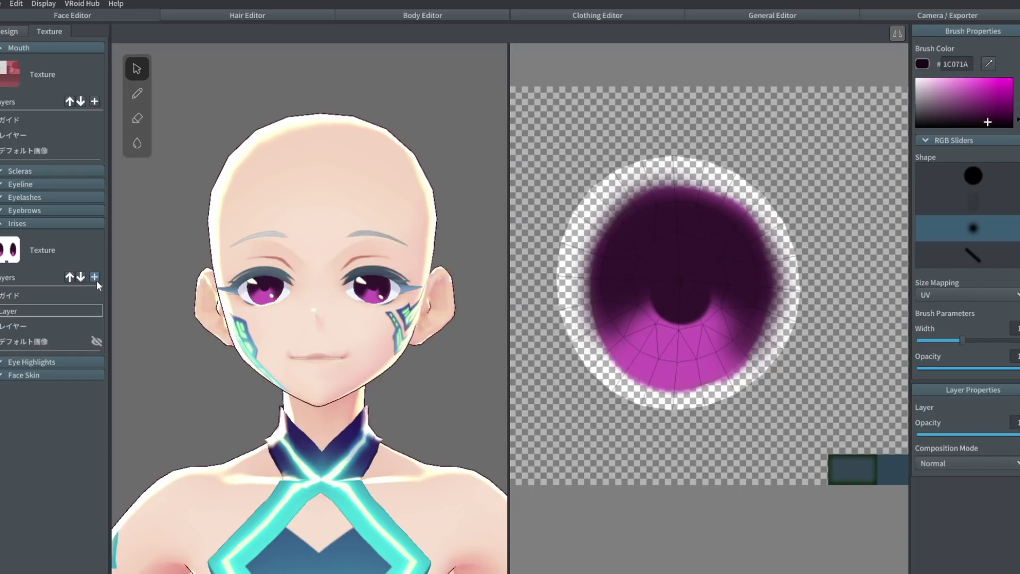
Step: Switch to the Hair Editor and add a new freehand hair group after Freehand Group 2
left_click(244, 16)
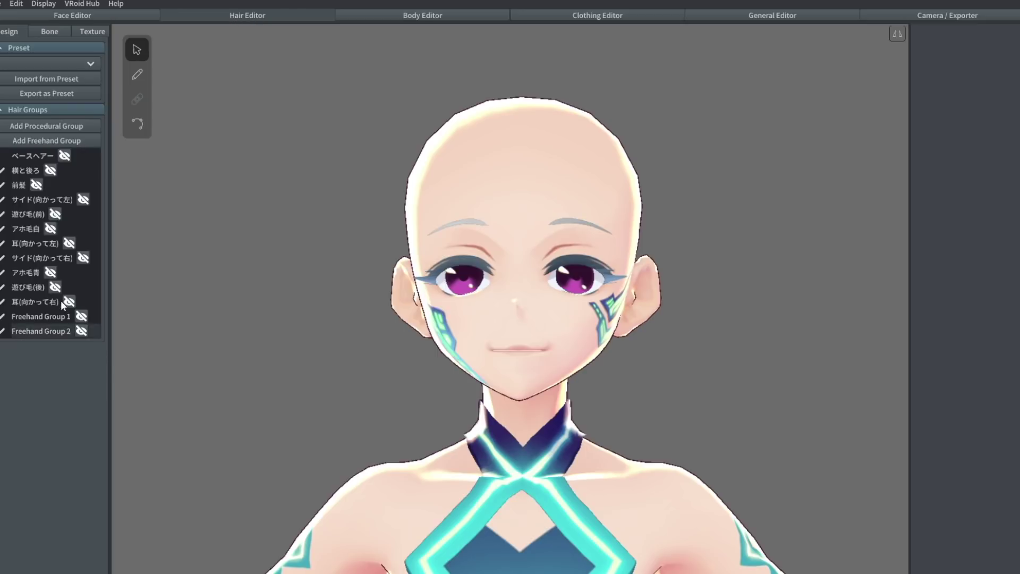
left_click(47, 334)
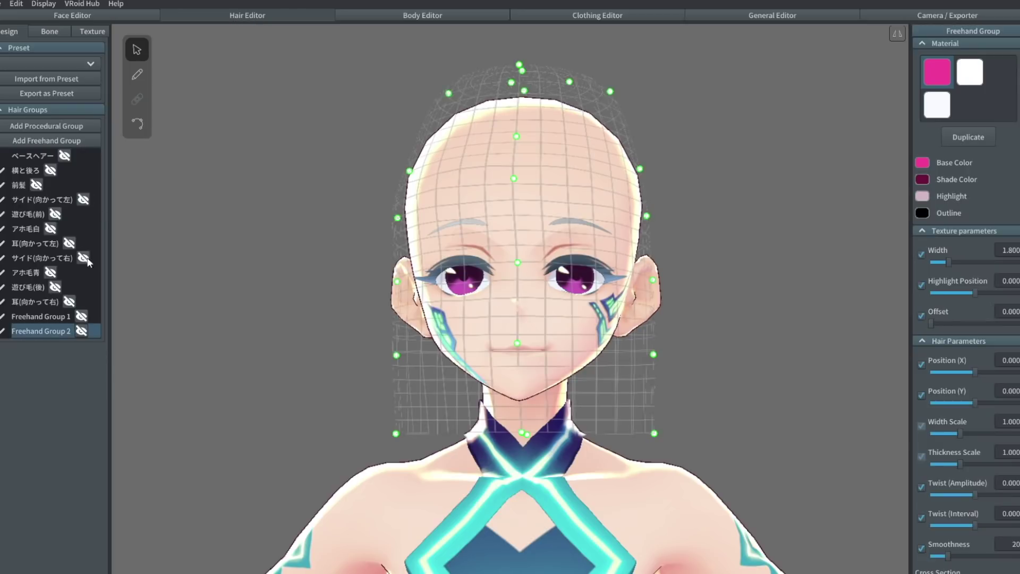
left_click(85, 140)
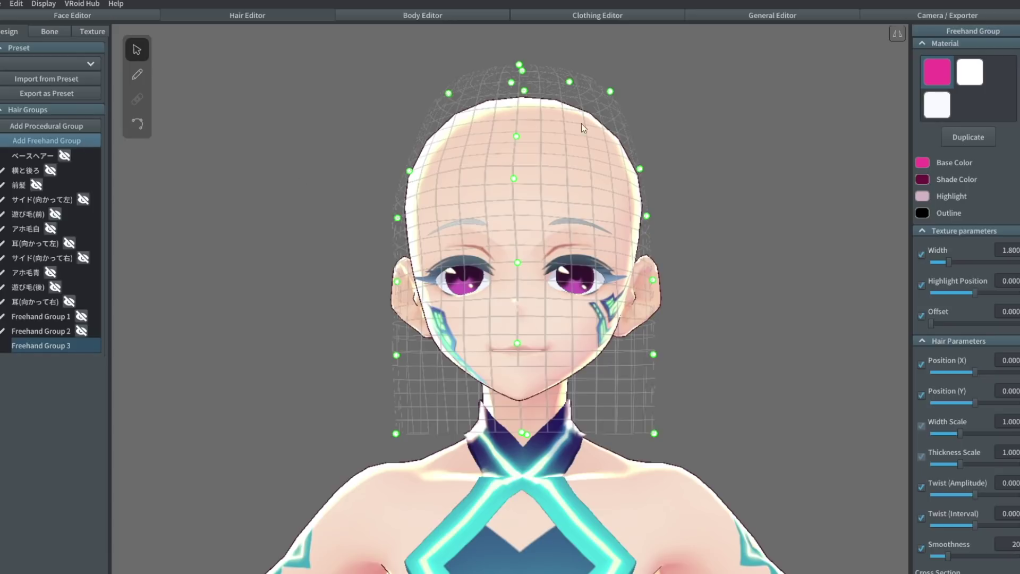
left_click(698, 154)
right_click_drag(698, 154, 660, 170)
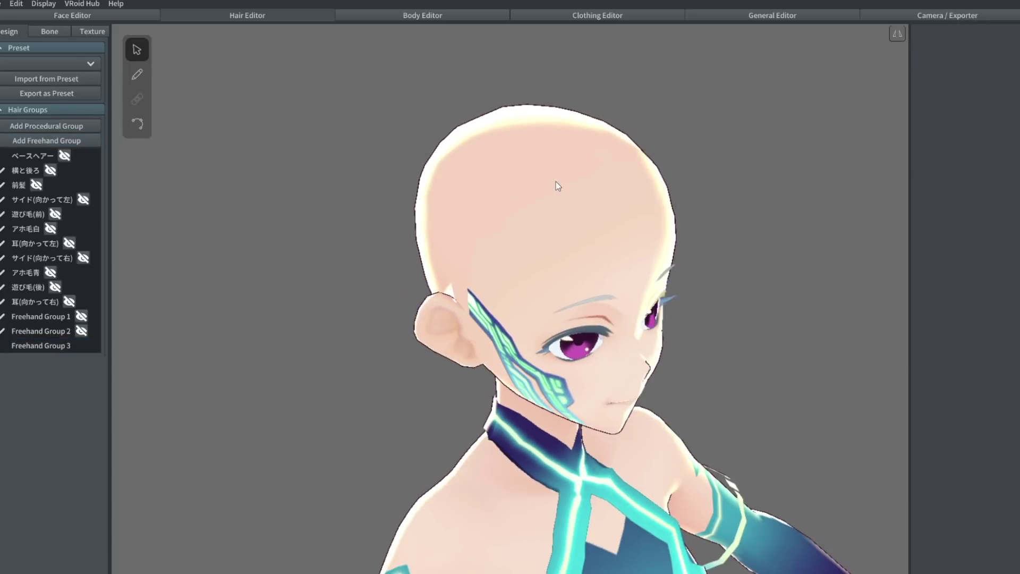
Step: Pull the protruding forehead point of Freehand Group 3's guide mesh in closer to the head
left_click(45, 346)
right_click_drag(786, 235, 725, 228)
left_click(296, 240)
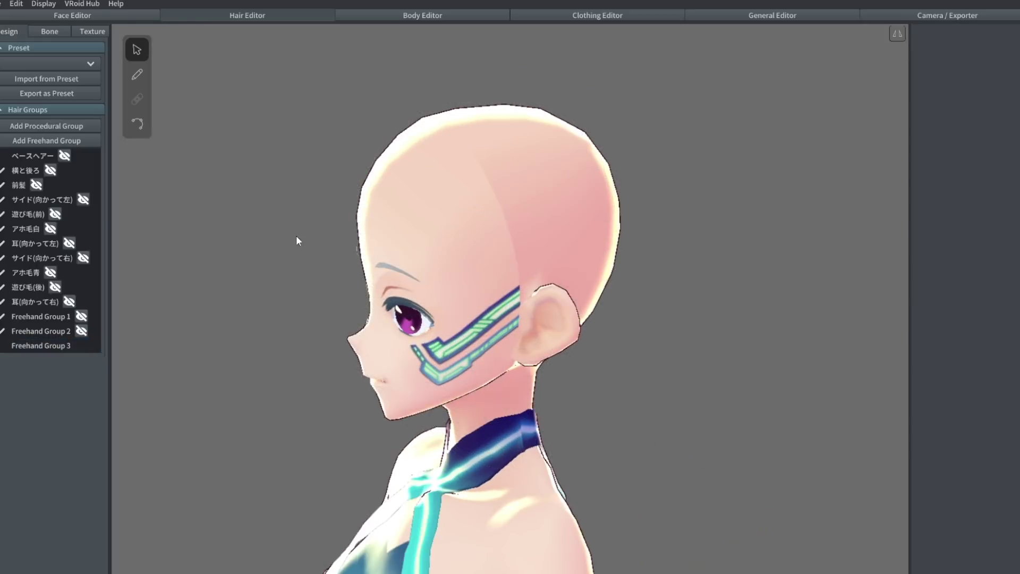
left_click(64, 343)
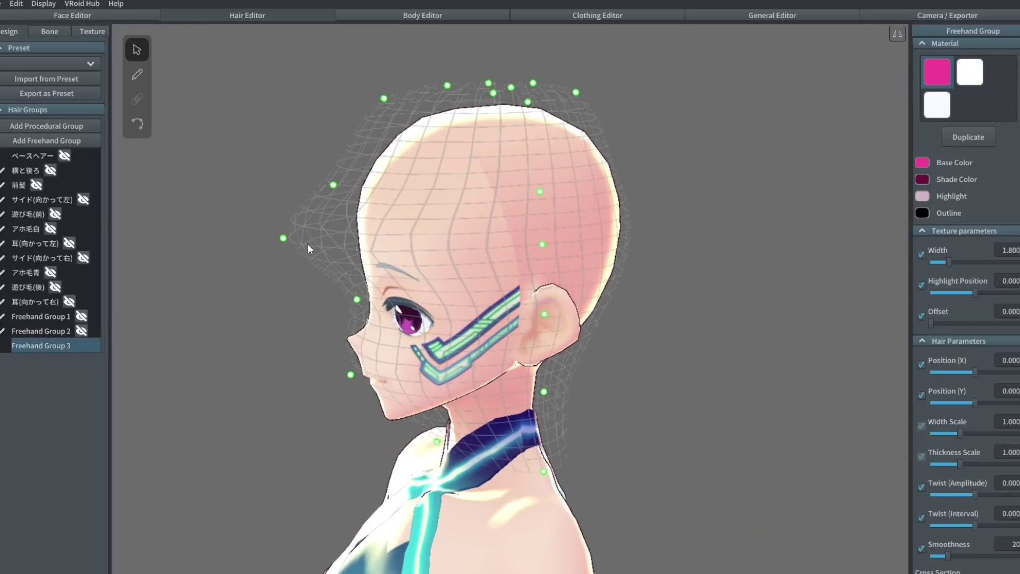
left_click_drag(282, 239, 326, 239)
right_click_drag(670, 233, 755, 233)
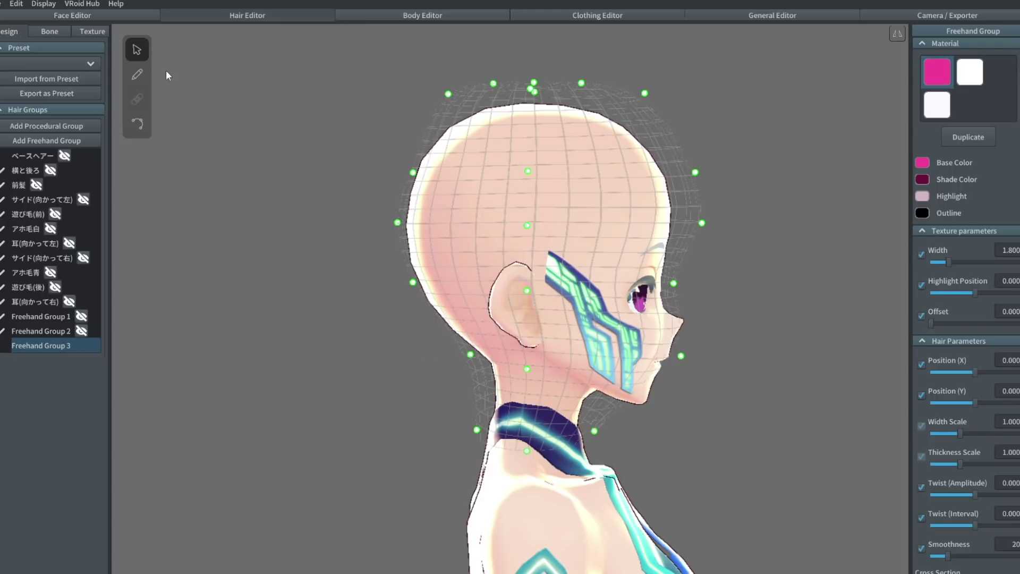
Step: Try drawing a wide pink strand down the back of the head from the crown to the nape
left_click(137, 74)
mouse_move(456, 146)
left_mouse_down()
mouse_move(417, 243)
mouse_move(427, 297)
mouse_move(585, 433)
left_mouse_up()
mouse_move(727, 397)
right_mouse_down()
mouse_move(705, 385)
mouse_move(757, 394)
mouse_move(708, 426)
right_mouse_up()
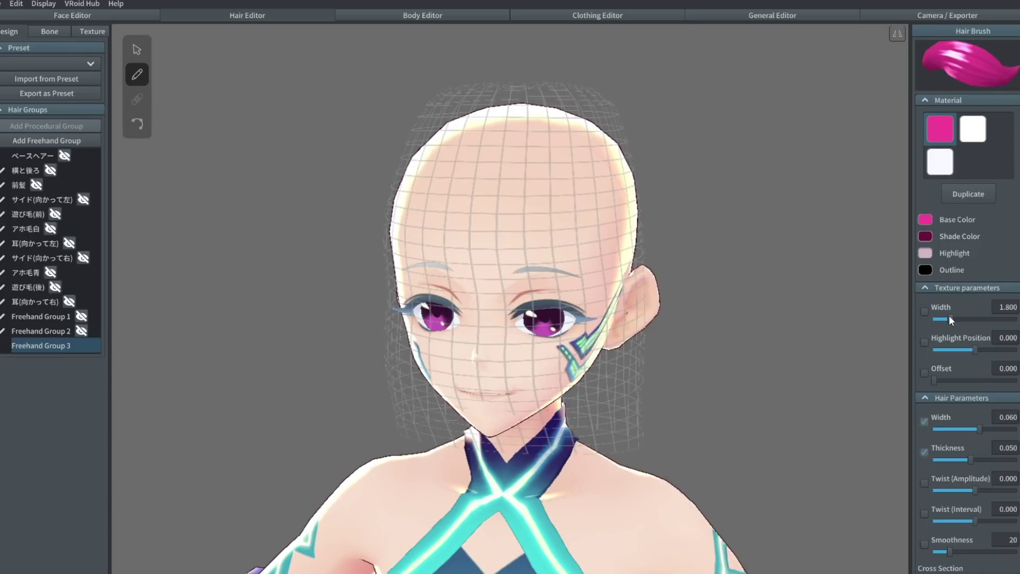
Step: Set the texture width to 1.212 and the strand width to 0.017, and draw a thin fringe strand from the crown to between the eyes
left_click_drag(949, 314, 940, 318)
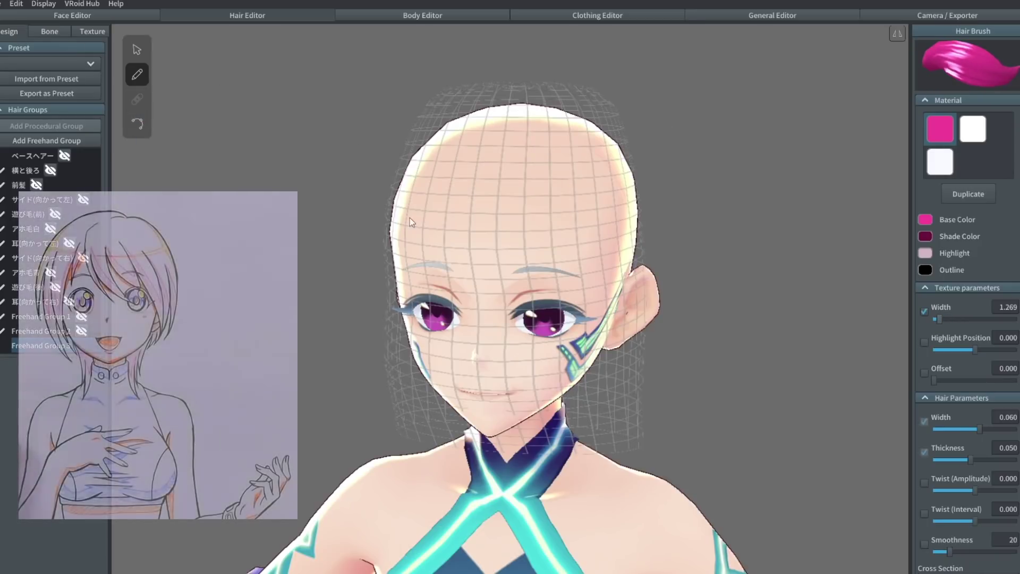
mouse_move(441, 138)
left_mouse_down()
mouse_move(455, 260)
mouse_move(512, 339)
left_mouse_up()
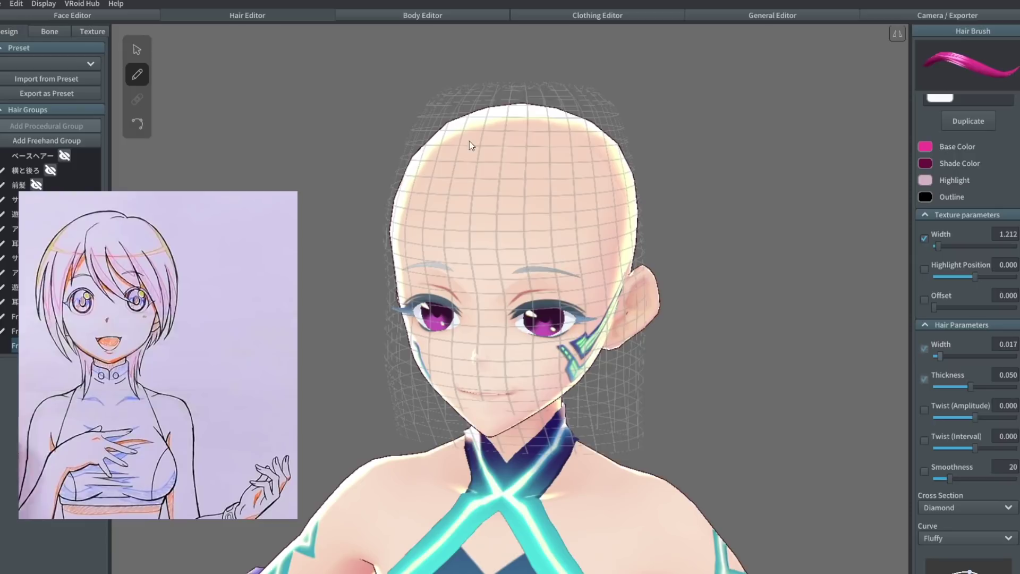
mouse_move(439, 161)
left_mouse_down()
mouse_move(453, 247)
mouse_move(514, 324)
left_mouse_up()
Step: Increase the strand width to 0.061 and draw more fringe strands sweeping from the crown across the forehead toward the ear
left_click_drag(942, 355, 948, 353)
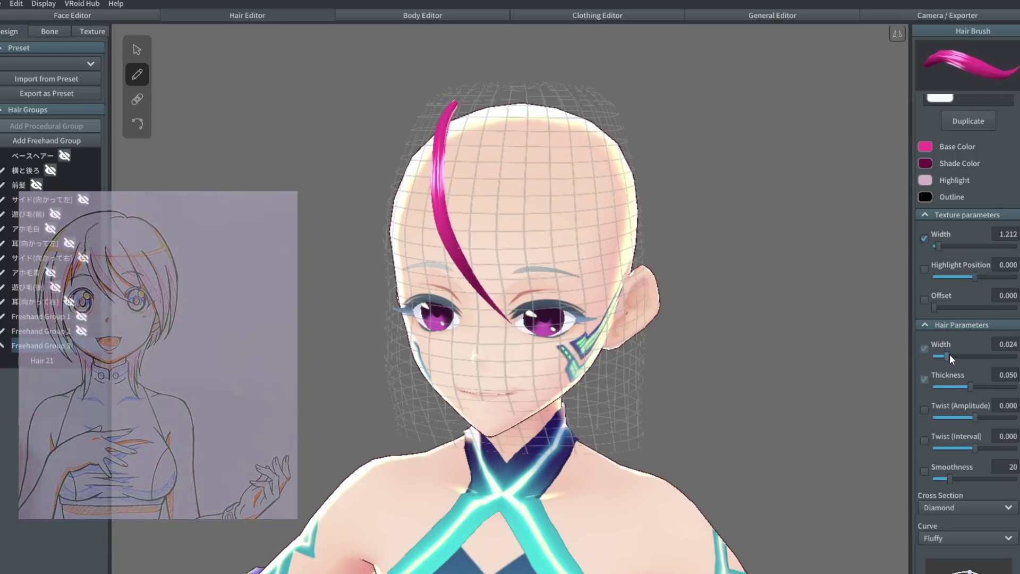
left_click_drag(459, 99, 454, 164)
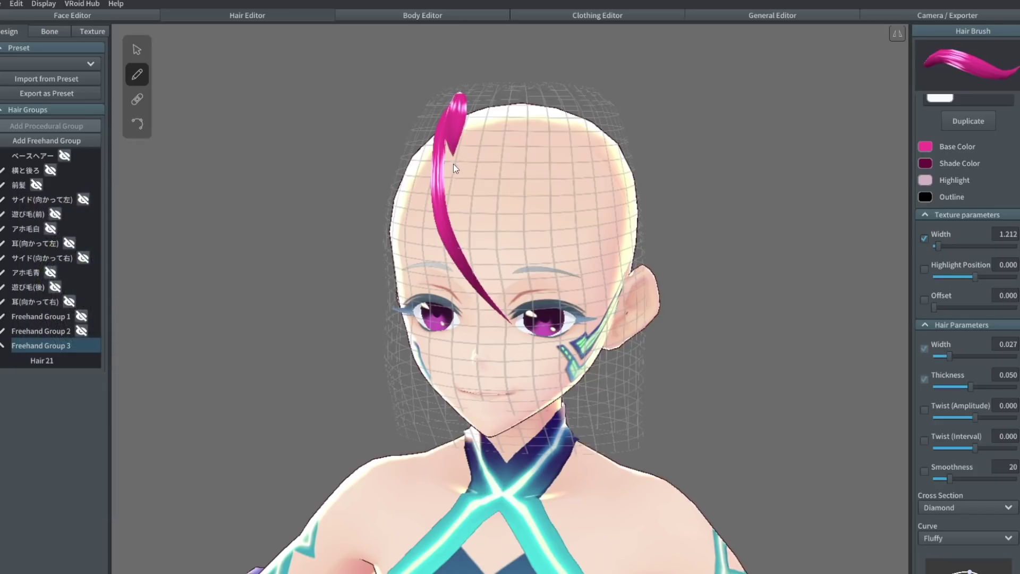
left_click_drag(456, 212, 516, 302)
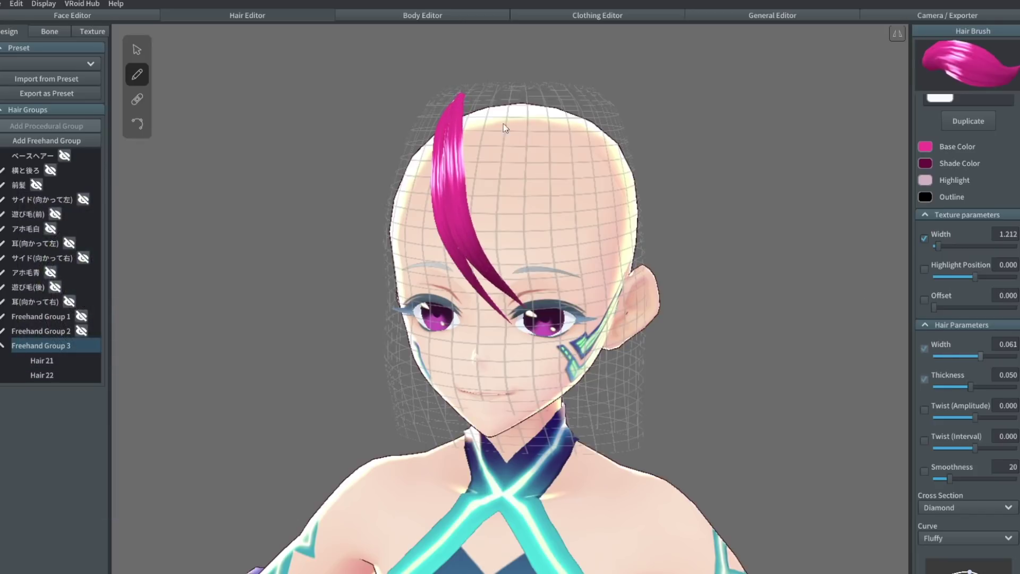
mouse_move(488, 80)
left_mouse_down()
mouse_move(473, 154)
mouse_move(492, 224)
mouse_move(579, 307)
left_mouse_up()
mouse_move(533, 90)
left_mouse_down()
mouse_move(626, 289)
mouse_move(624, 319)
left_mouse_up()
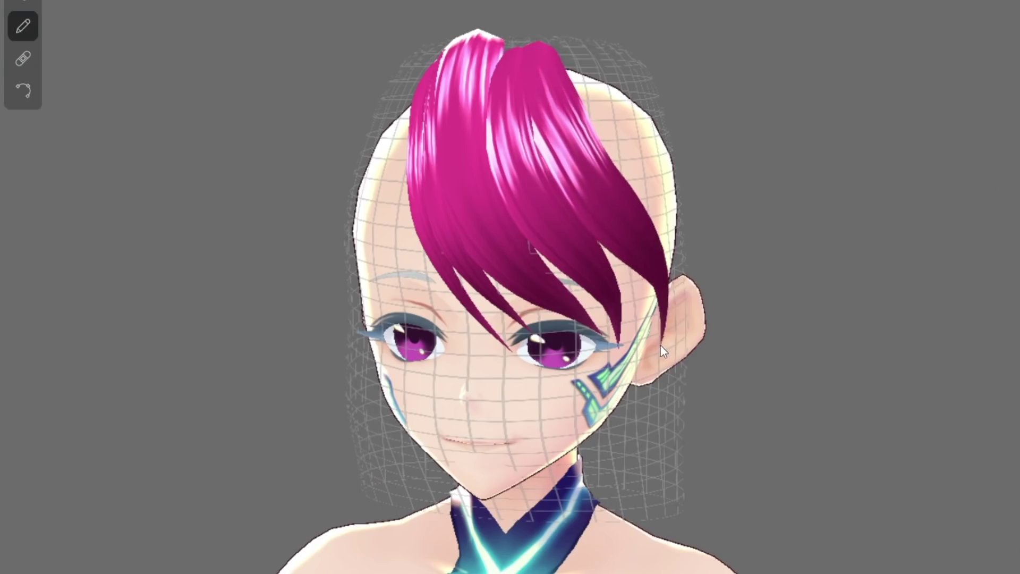
right_click_drag(794, 277, 738, 251)
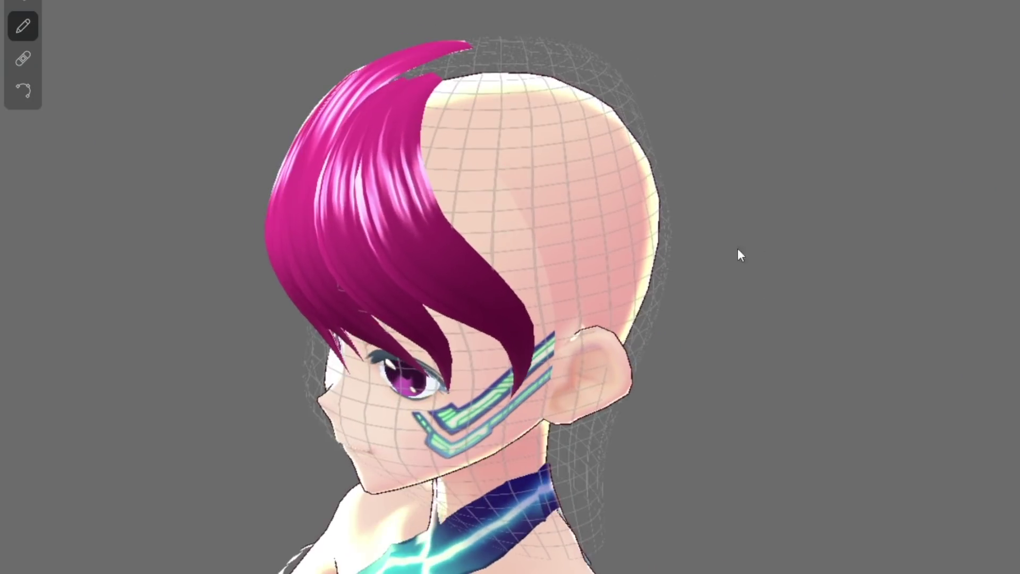
mouse_move(449, 64)
left_mouse_down()
mouse_move(454, 161)
mouse_move(553, 388)
left_mouse_up()
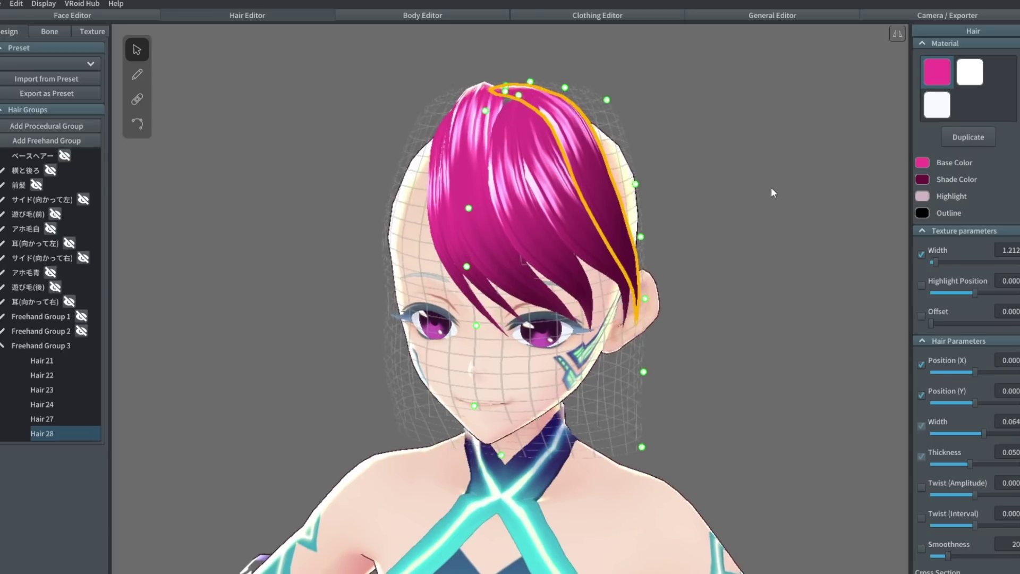
Step: Pull two guide mesh points of Freehand Group 3 outward beside the temple and upper head to lift the side strands
right_click_drag(770, 188, 697, 192)
left_click_drag(632, 190, 654, 202)
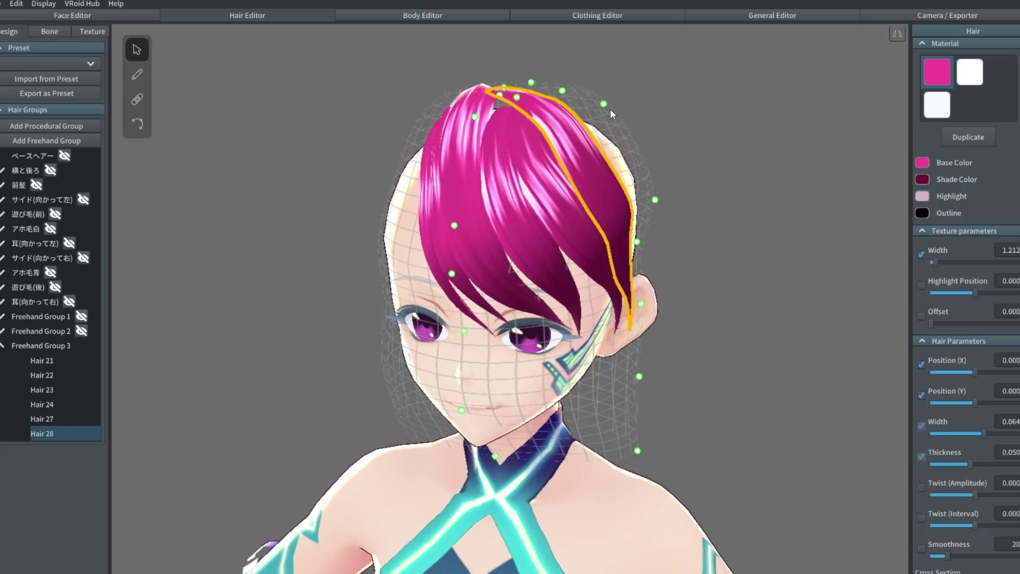
left_click_drag(604, 104, 616, 104)
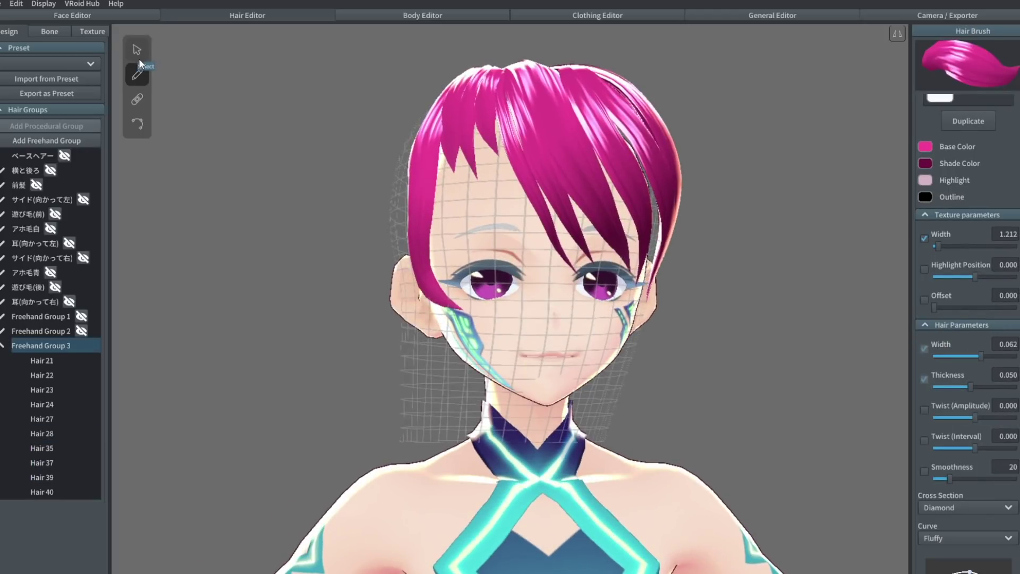
Step: Lengthen the short fringe strand beside the temple downward by moving its control points
left_click(138, 123)
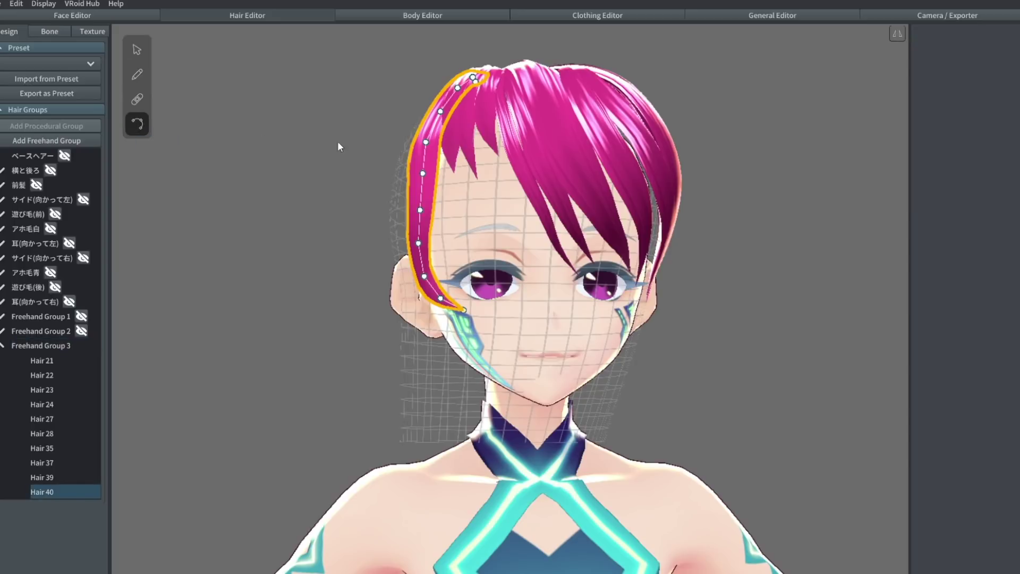
left_click(464, 153)
left_click_drag(478, 180, 500, 223)
left_click_drag(493, 297, 498, 288)
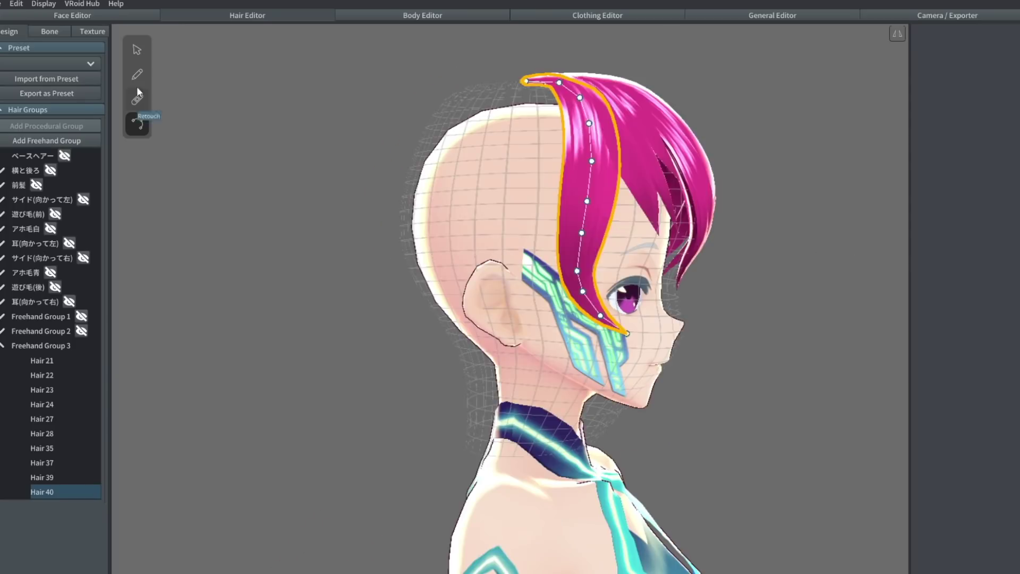
Step: Draw overlapping strands from the crown down over the ear side and half of the back of the head
left_click_drag(531, 87, 542, 343)
left_click_drag(537, 83, 473, 318)
left_click_drag(531, 114, 508, 276)
left_click_drag(523, 85, 436, 291)
key("ctrl+z")
right_click_drag(511, 212, 511, 276)
left_click_drag(543, 145, 503, 376)
mouse_move(505, 80)
left_mouse_down()
mouse_move(545, 296)
mouse_move(540, 331)
left_mouse_up()
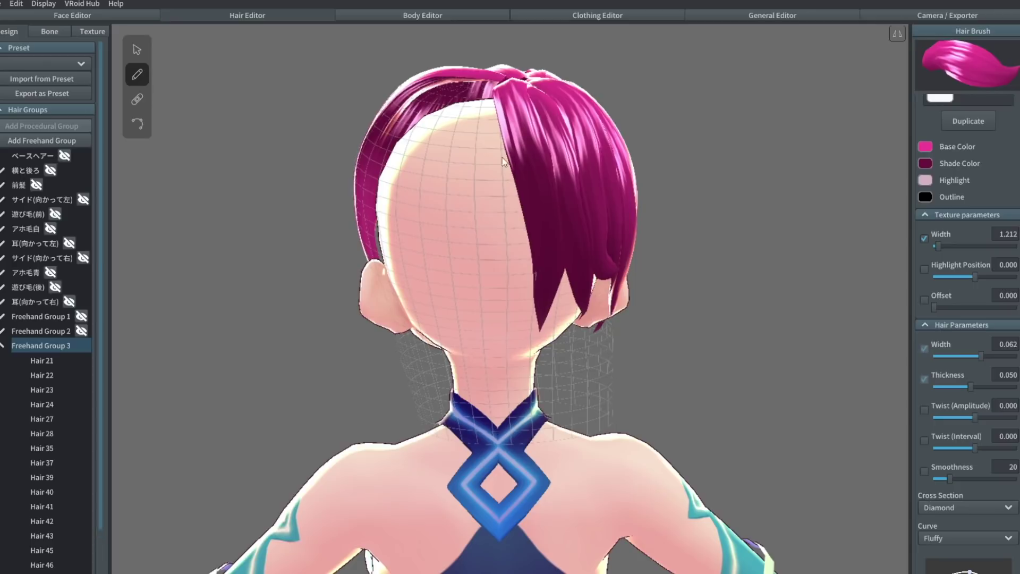
Step: Draw further strands from the crown to the nape to cover the bare half of the back of the head
left_click_drag(492, 93, 542, 327)
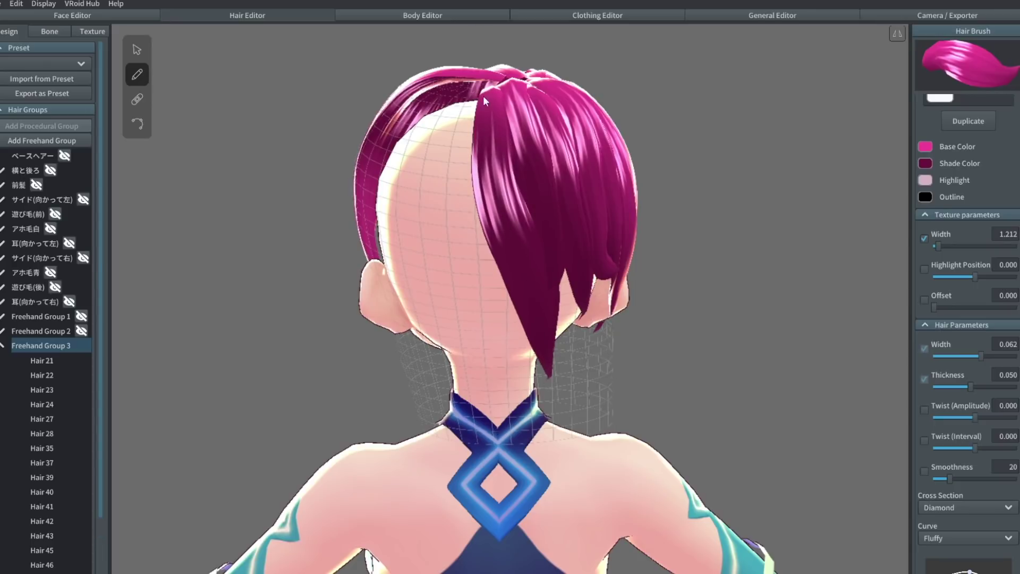
left_click_drag(463, 170, 514, 327)
mouse_move(465, 80)
left_mouse_down()
mouse_move(429, 176)
mouse_move(482, 319)
left_mouse_up()
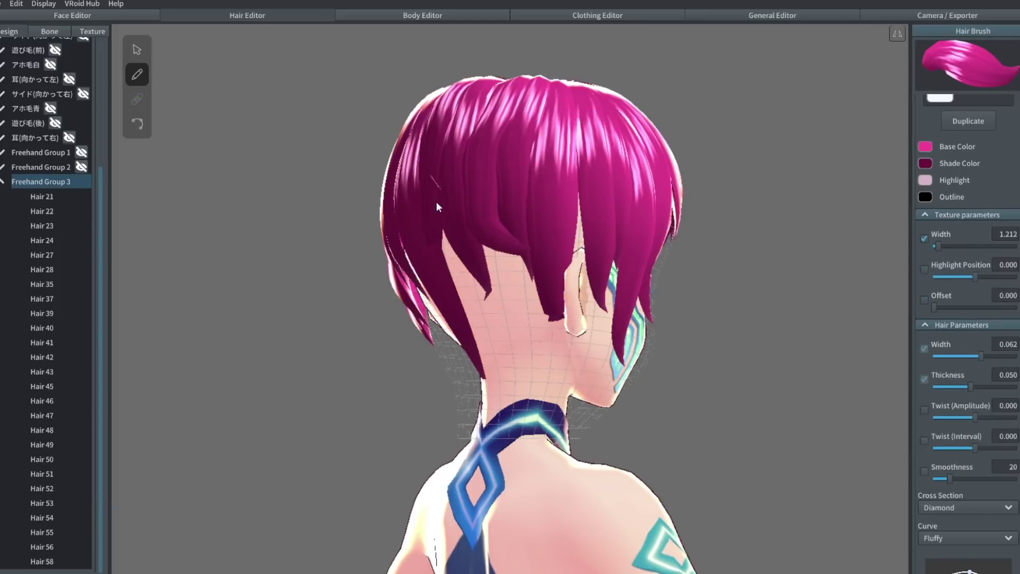
left_click_drag(437, 206, 513, 394)
left_click_drag(488, 213, 511, 377)
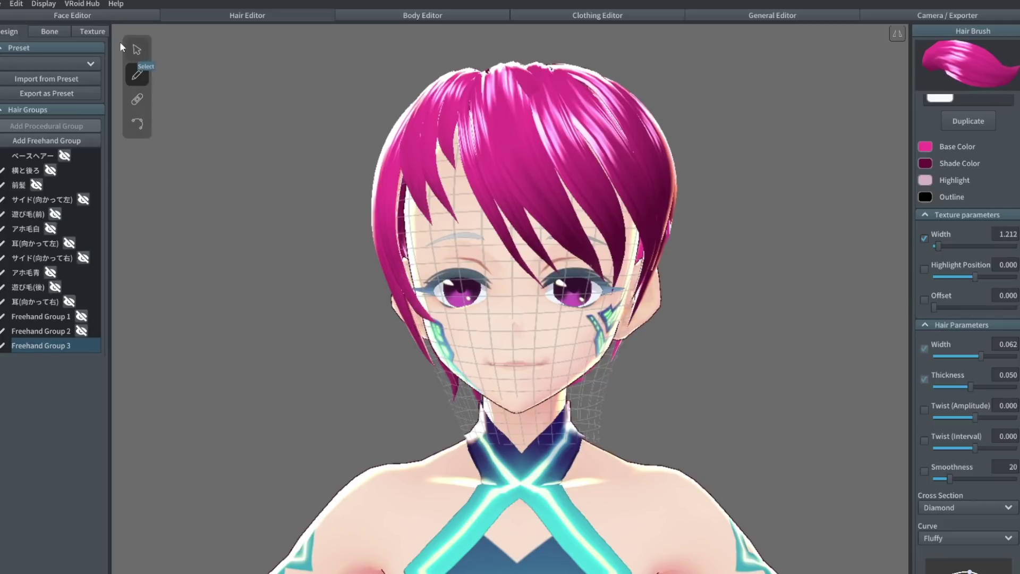
Step: Add Freehand Group 4 and pull the lower part of its guide mesh outward below the neck
left_click(74, 142)
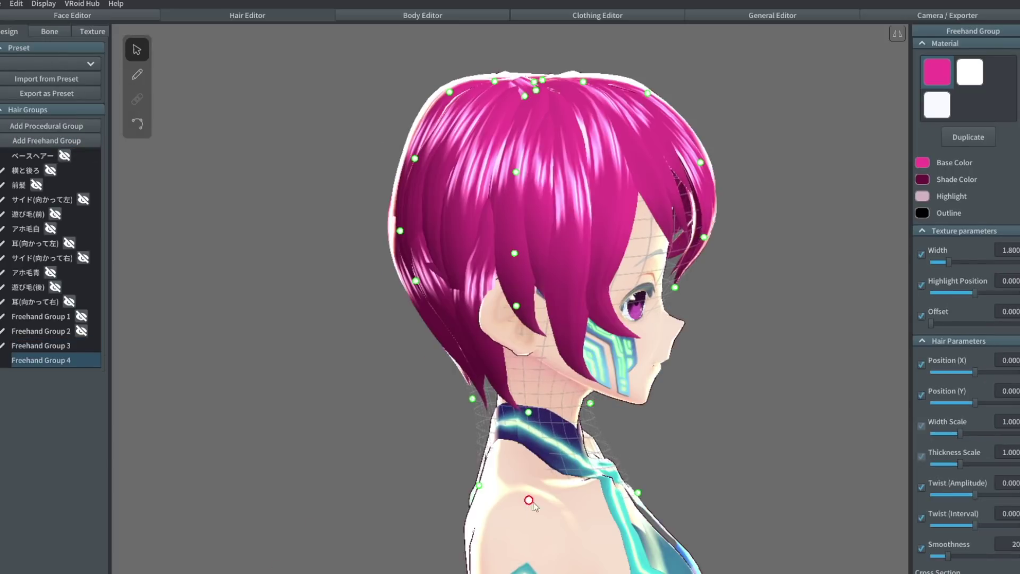
left_click_drag(533, 502, 575, 514)
right_click_drag(771, 486, 721, 481)
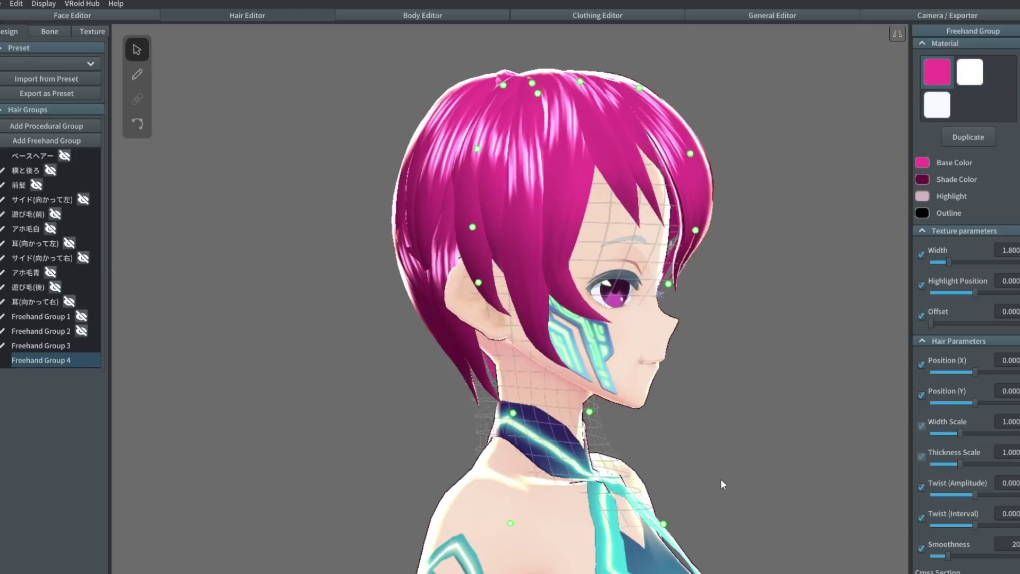
Step: Set the strand width to 0.073 and draw a long strand in Freehand Group 4 from behind the ear past the neck onto the chest
left_click(137, 74)
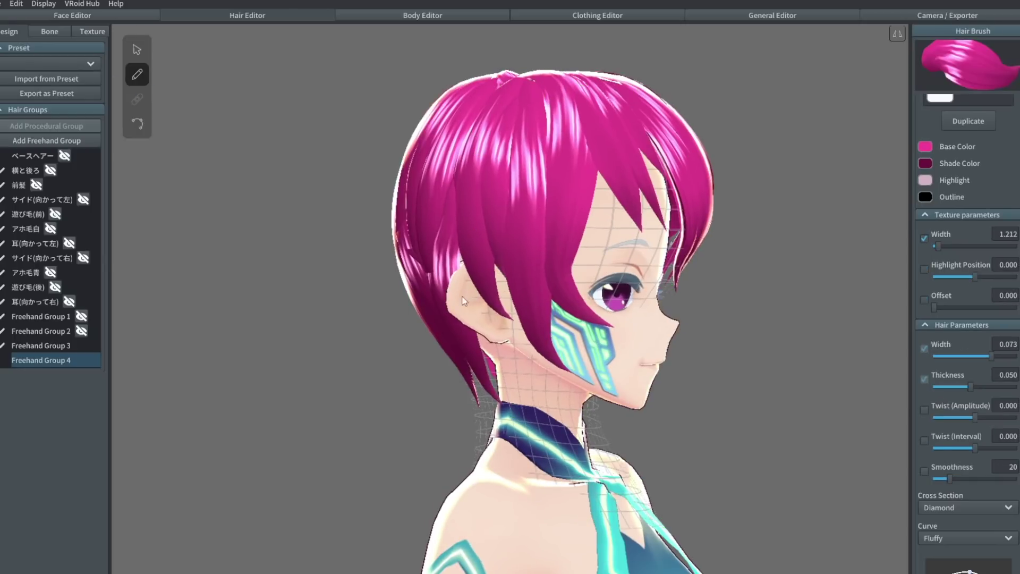
left_click_drag(445, 156, 419, 267)
left_click_drag(431, 356, 632, 487)
mouse_move(691, 444)
right_mouse_down()
mouse_move(696, 341)
mouse_move(656, 370)
mouse_move(632, 366)
right_mouse_up()
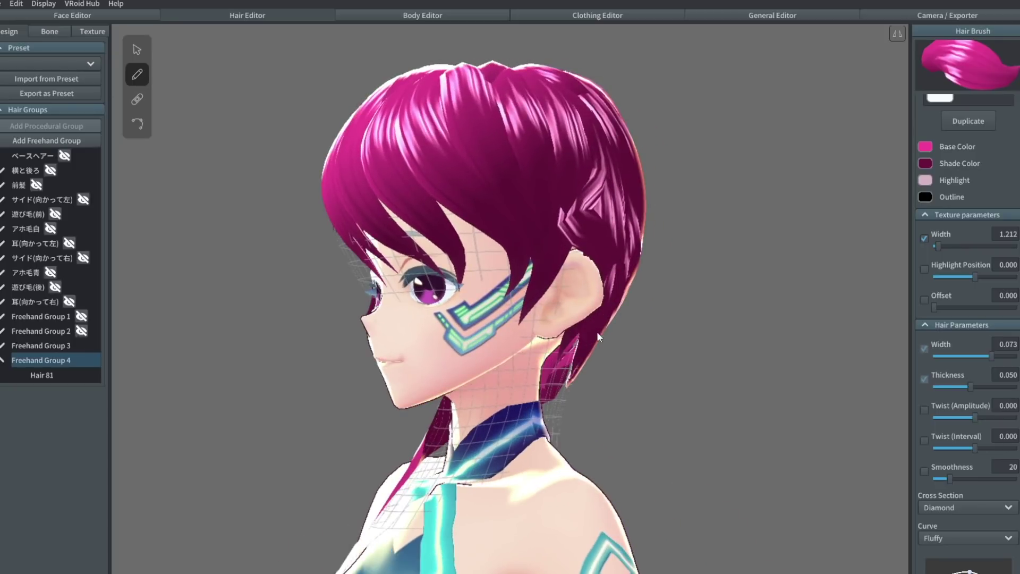
Step: Draw a second long strand in Freehand Group 4 from behind the ear to the chest and adjust the guide mesh points at the neck
mouse_move(540, 378)
left_mouse_down()
mouse_move(464, 449)
mouse_move(411, 533)
left_mouse_up()
right_click_drag(685, 339, 718, 341)
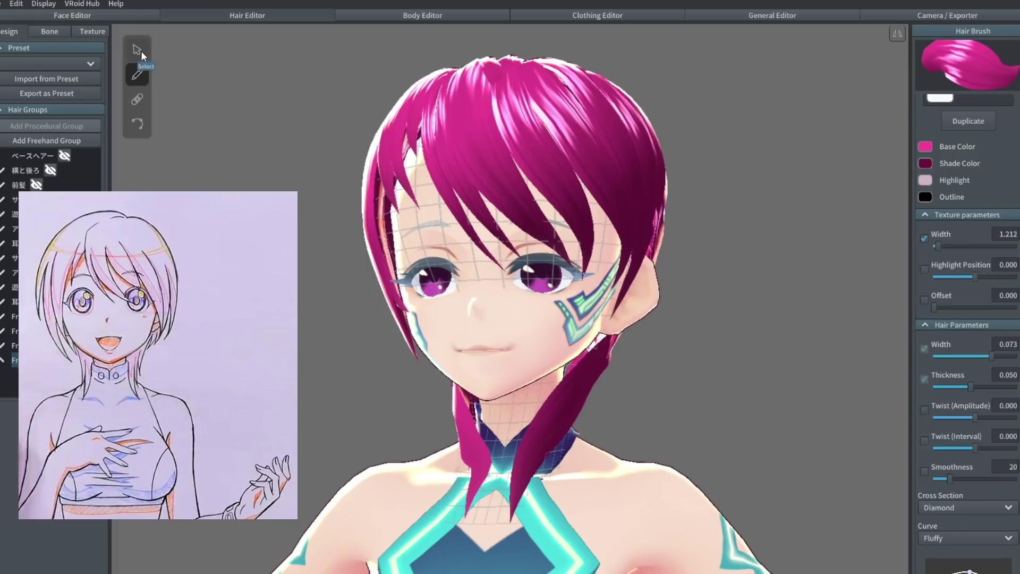
left_click(142, 52)
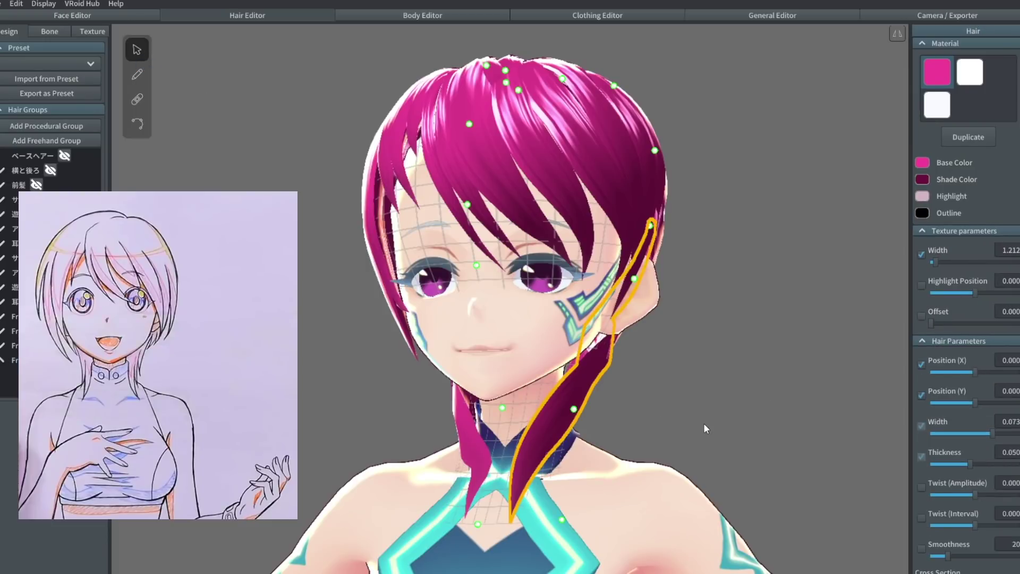
right_click_drag(703, 423, 708, 423)
mouse_move(581, 410)
left_mouse_down()
mouse_move(596, 409)
mouse_move(556, 421)
mouse_move(587, 427)
left_mouse_up()
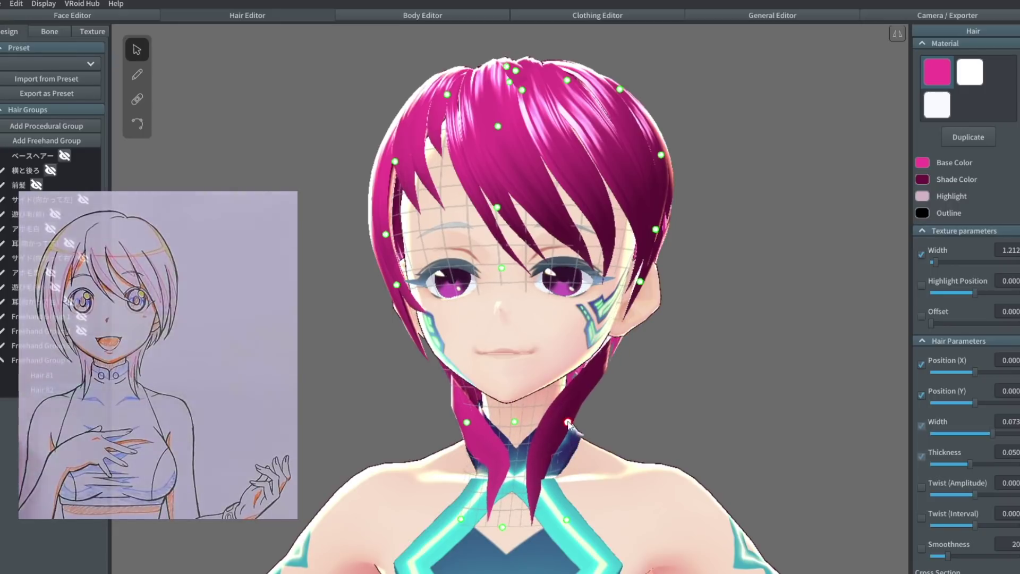
left_click(486, 435)
left_click(586, 405)
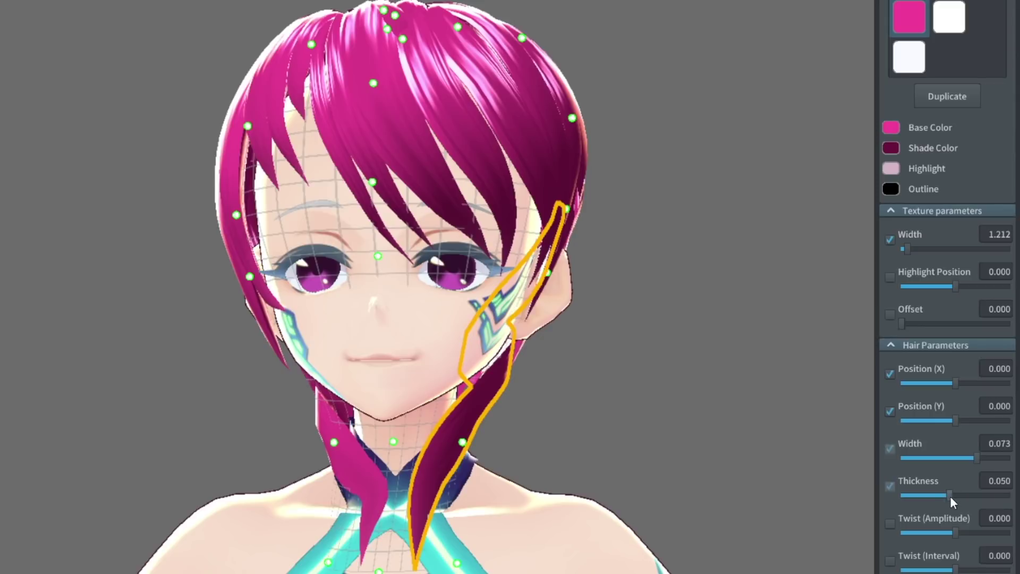
Step: Set the thickness of strand Hair 82 to 0.083 and try out a twist amplitude on it
left_click_drag(950, 496, 990, 495)
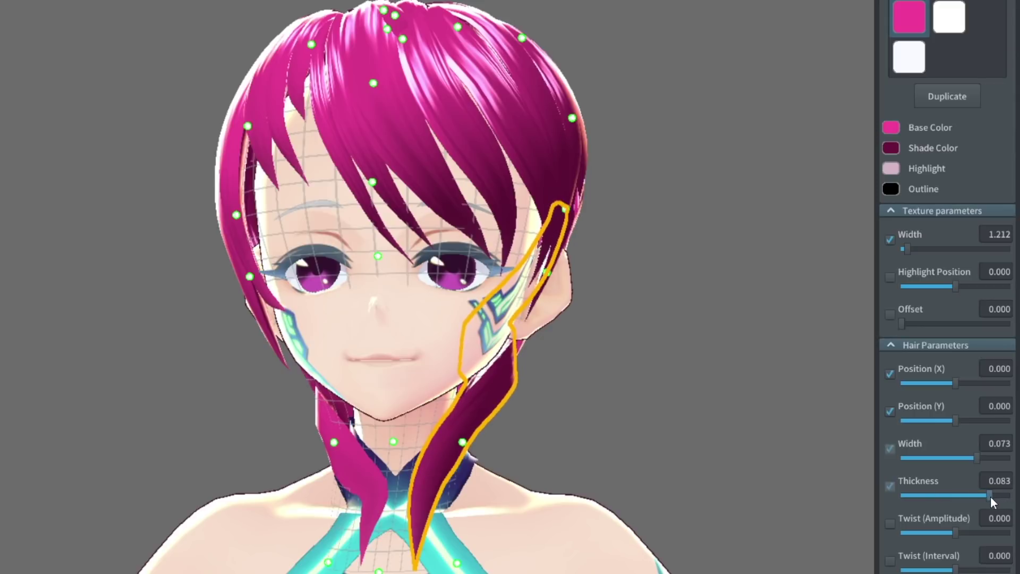
left_click_drag(956, 533, 983, 533)
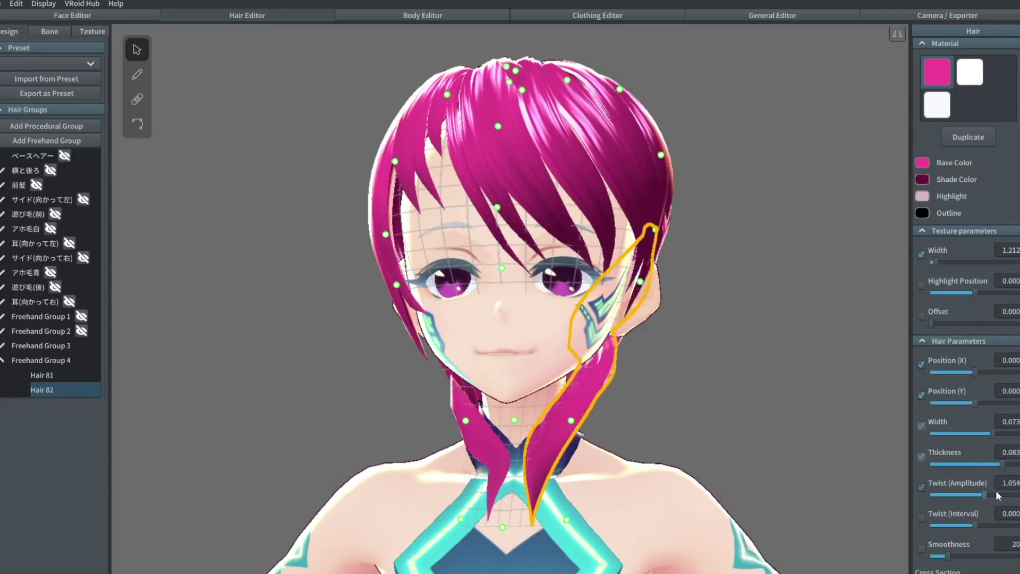
mouse_move(998, 496)
left_mouse_down()
mouse_move(957, 489)
mouse_move(977, 493)
left_mouse_up()
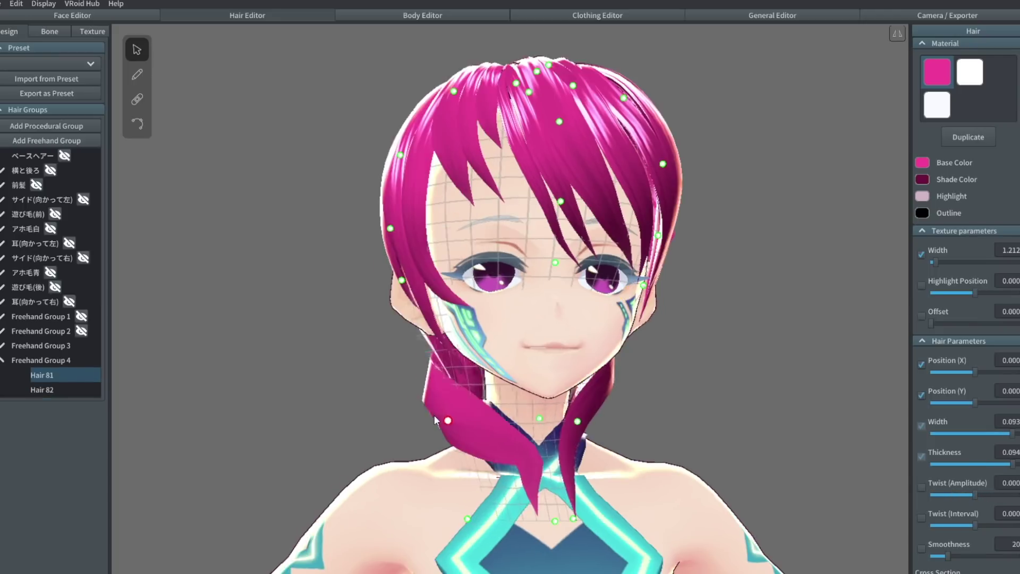
Step: Pull the guide mesh points of Freehand Group 4 outward around the neck and chest to reshape the two long strands
left_click_drag(435, 416, 468, 419)
left_click_drag(468, 518, 449, 525)
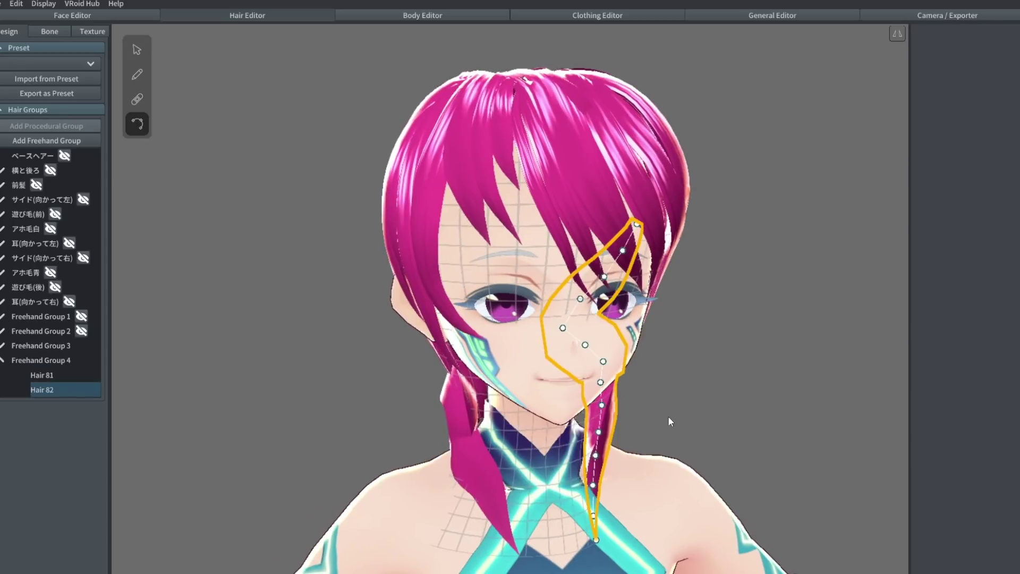
right_click_drag(667, 416, 622, 418)
left_click(137, 49)
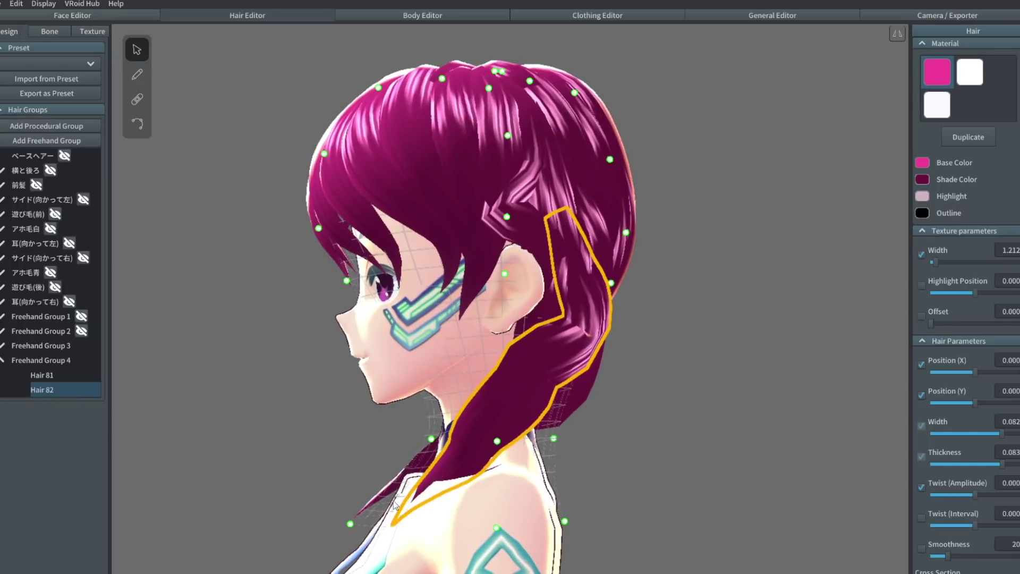
right_click_drag(334, 505, 754, 351)
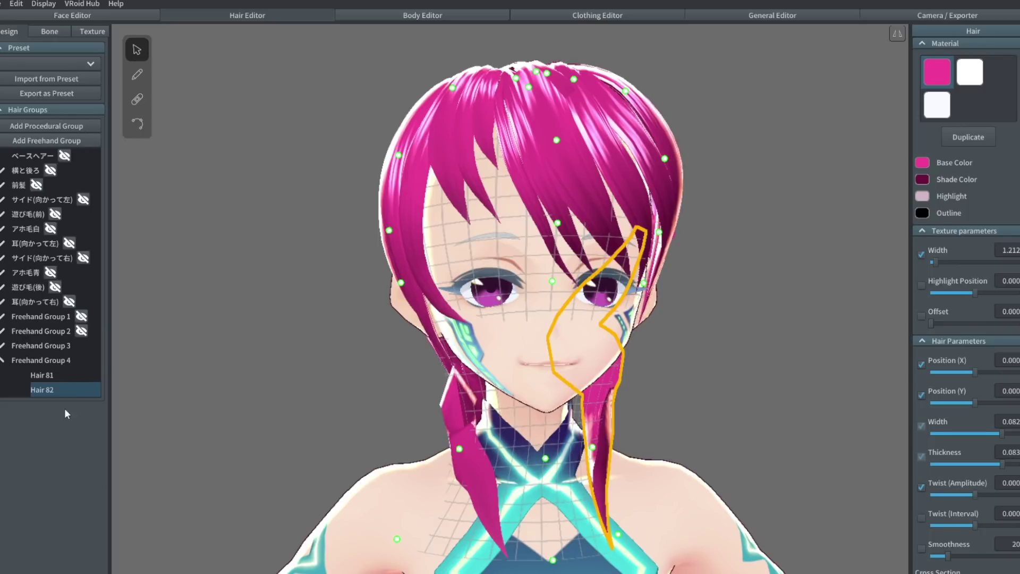
Step: Add Freehand Group 5 and draw broad strands from the crown over the head with width 0.092 and thickness 0.089
left_click(68, 346)
mouse_move(769, 334)
right_mouse_down()
mouse_move(672, 343)
mouse_move(774, 343)
right_mouse_up()
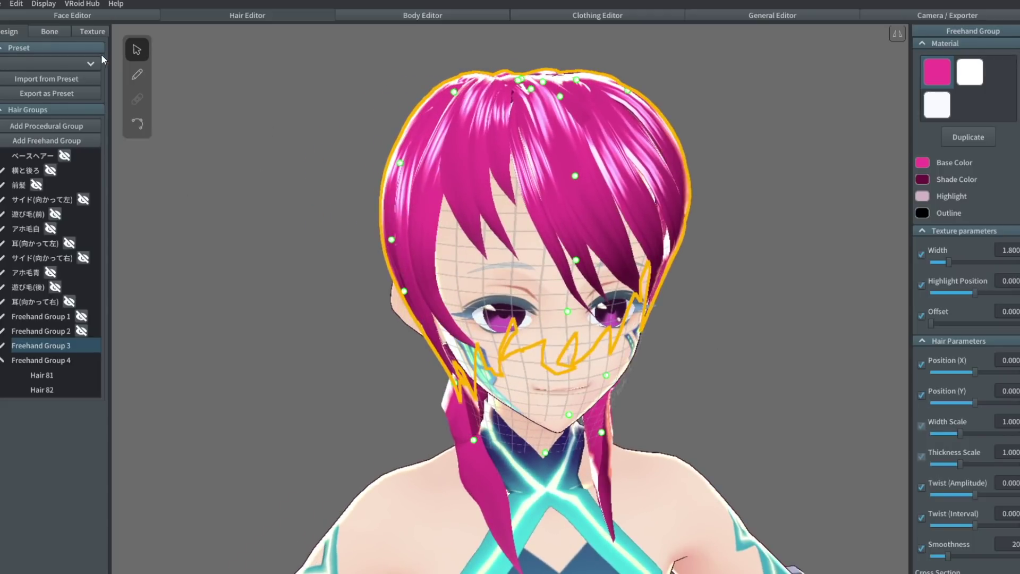
left_click(68, 141)
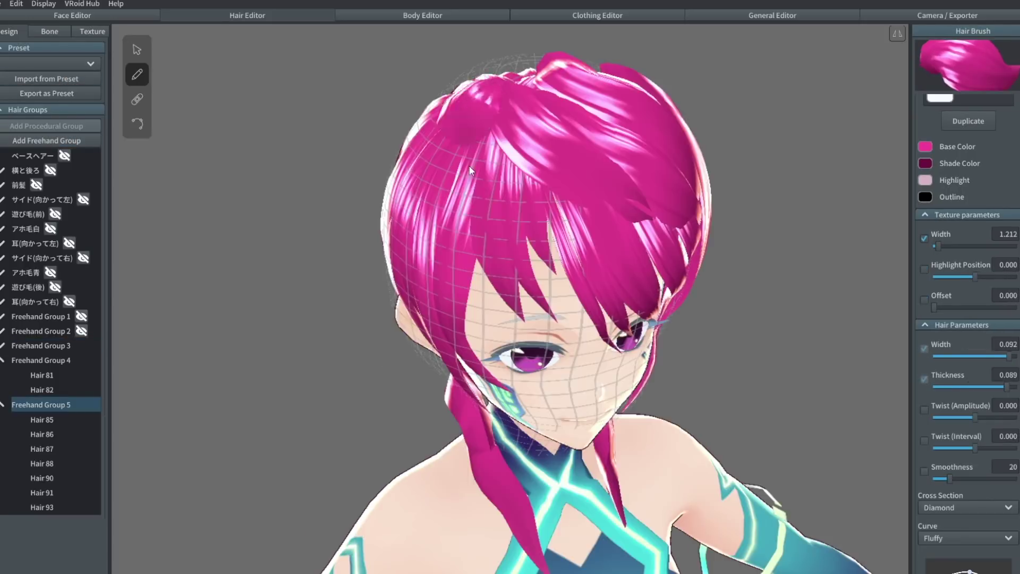
mouse_move(469, 166)
left_mouse_down()
mouse_move(510, 249)
mouse_move(501, 226)
left_mouse_up()
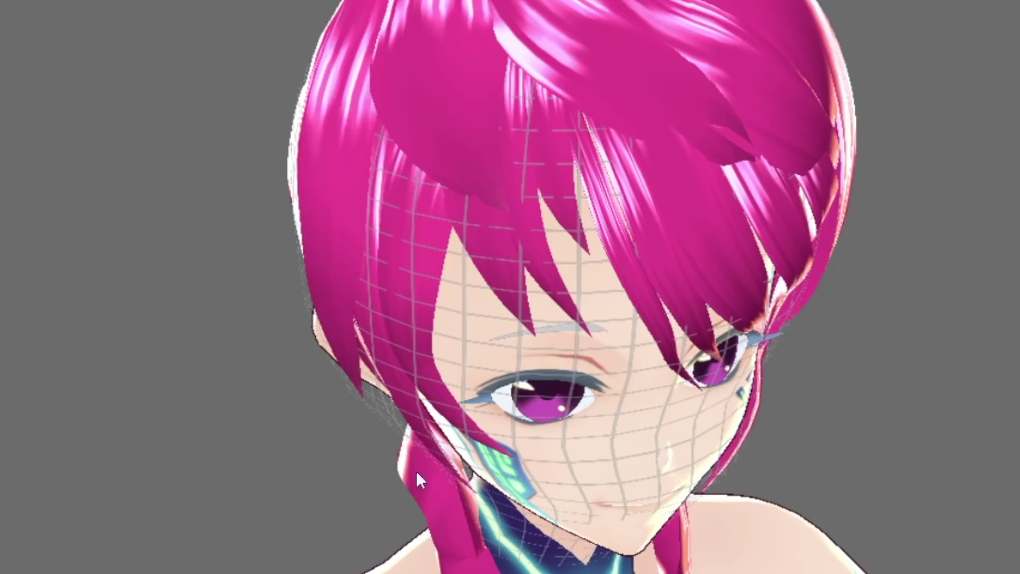
mouse_move(448, 395)
left_mouse_down()
mouse_move(417, 148)
mouse_move(441, 393)
left_mouse_up()
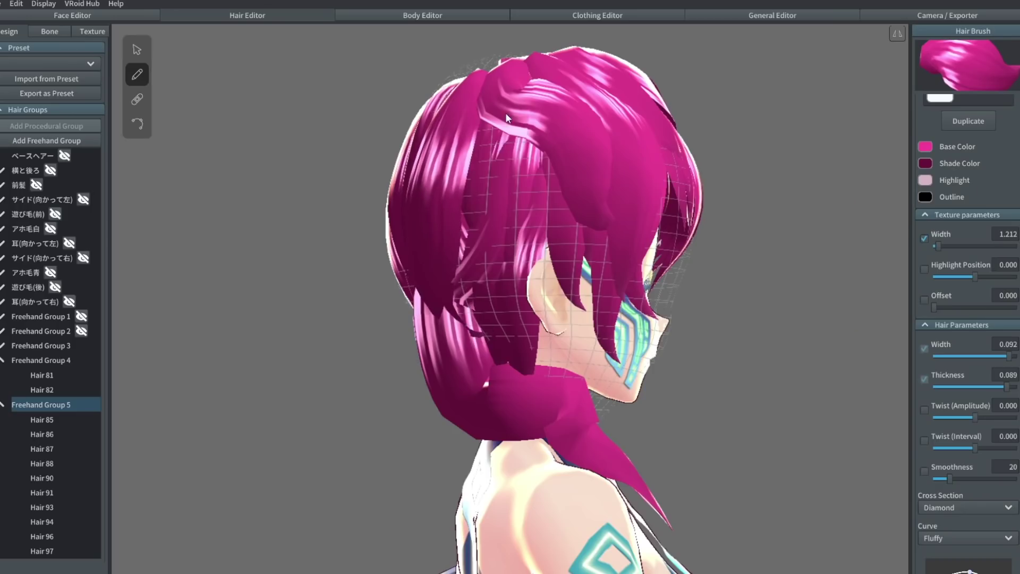
left_click_drag(507, 114, 532, 92)
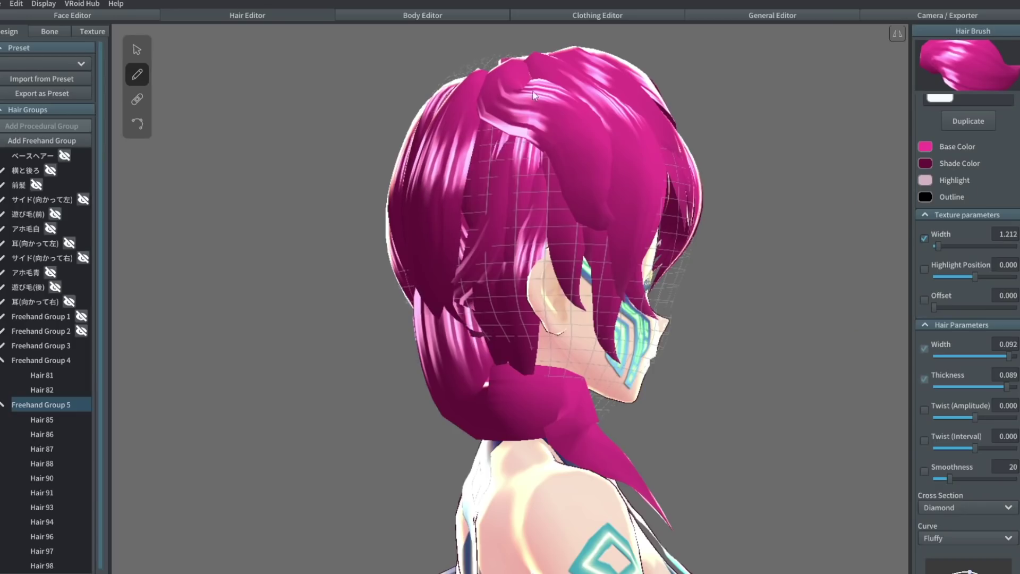
Step: Draw overlapping strands in Freehand Group 5 from the crown down over the ear and side of the head
mouse_move(493, 57)
left_mouse_down()
mouse_move(534, 314)
mouse_move(552, 346)
left_mouse_up()
mouse_move(499, 67)
left_mouse_down()
mouse_move(481, 193)
mouse_move(537, 364)
left_mouse_up()
mouse_move(559, 128)
left_mouse_down()
mouse_move(547, 134)
mouse_move(566, 327)
left_mouse_up()
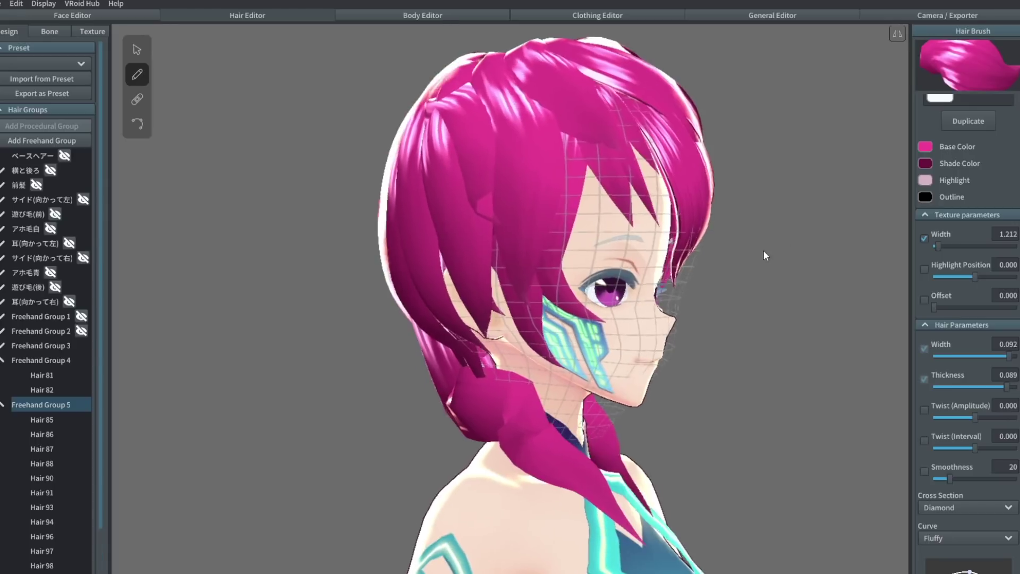
right_click_drag(763, 256, 756, 254)
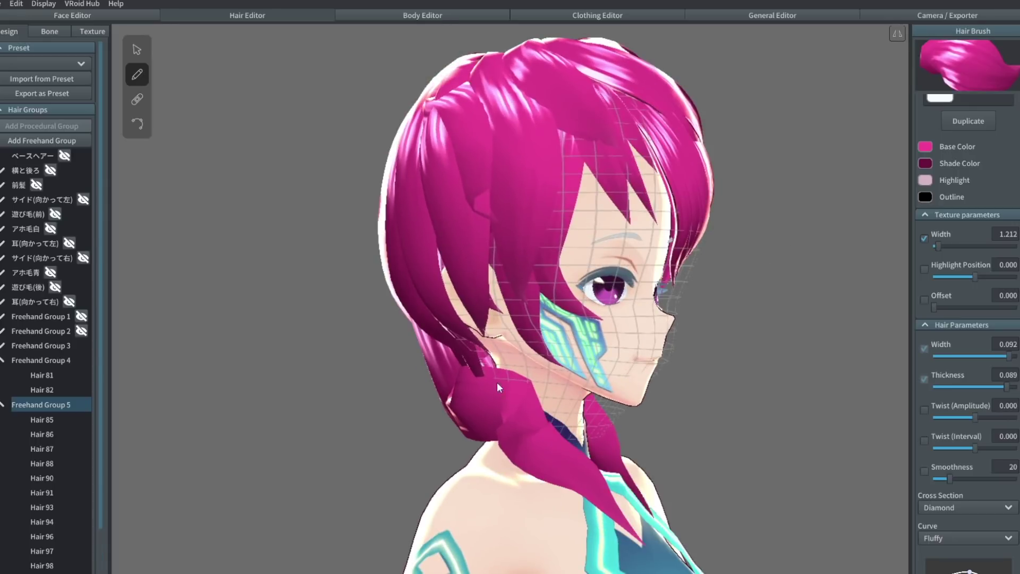
mouse_move(423, 163)
left_mouse_down()
mouse_move(510, 380)
mouse_move(537, 413)
left_mouse_up()
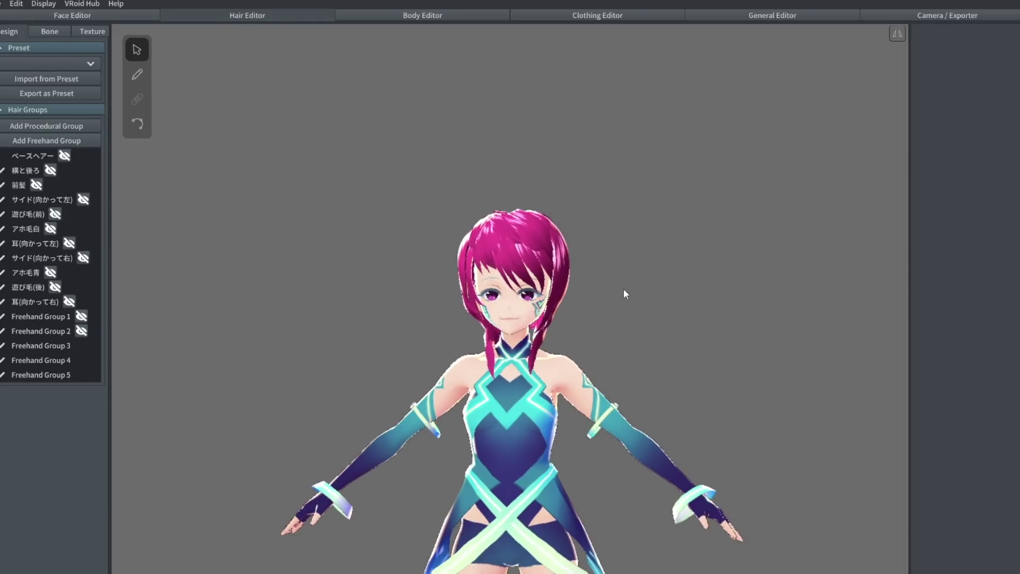
Step: Switch to the Clothing Editor and examine the hairstyle on the avatar, from the face out to the upper body
right_click_drag(624, 294, 622, 268)
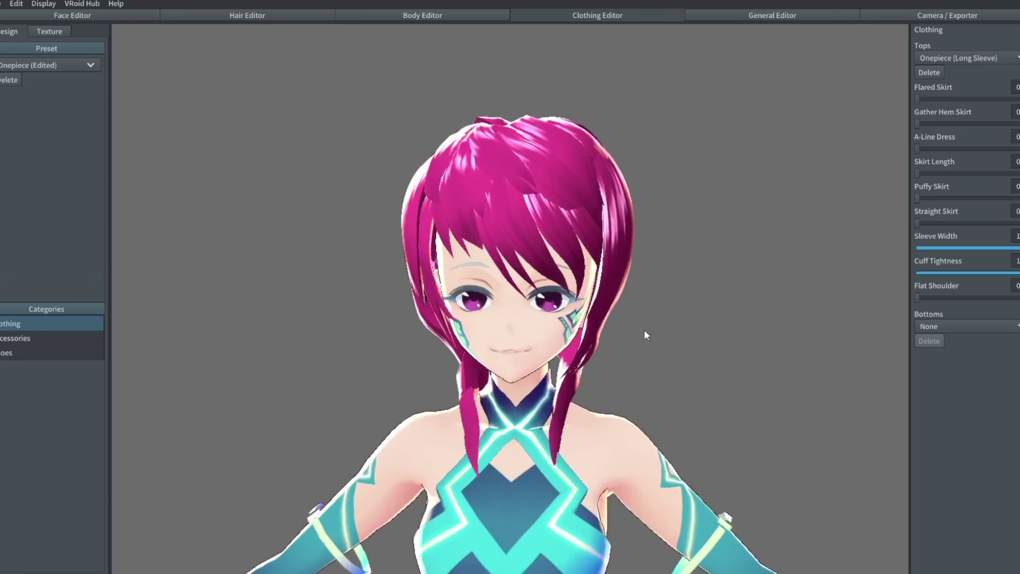
scroll(644, 330, "up", 3)
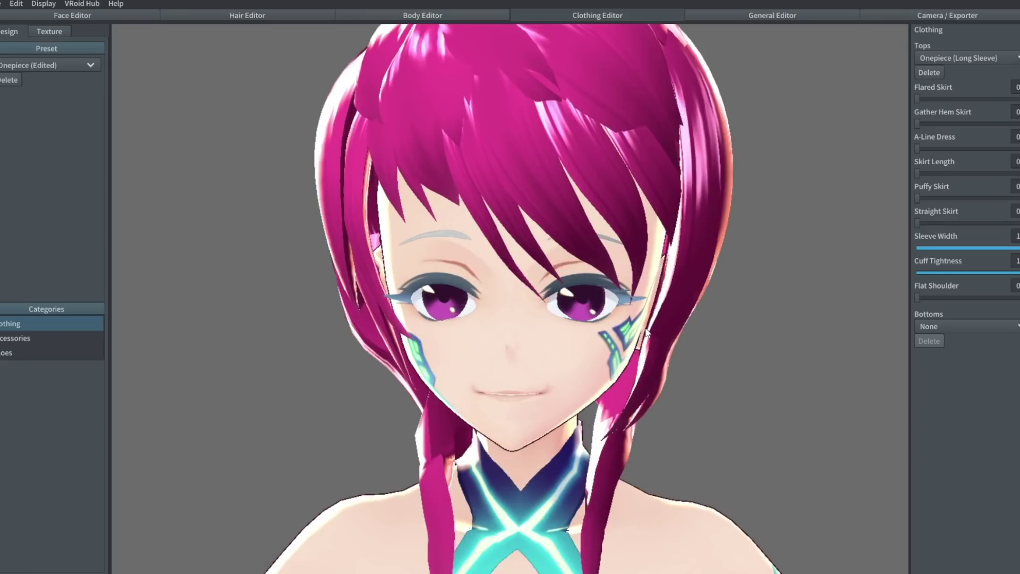
middle_click_drag(682, 333, 685, 310)
scroll(685, 310, "down", 6)
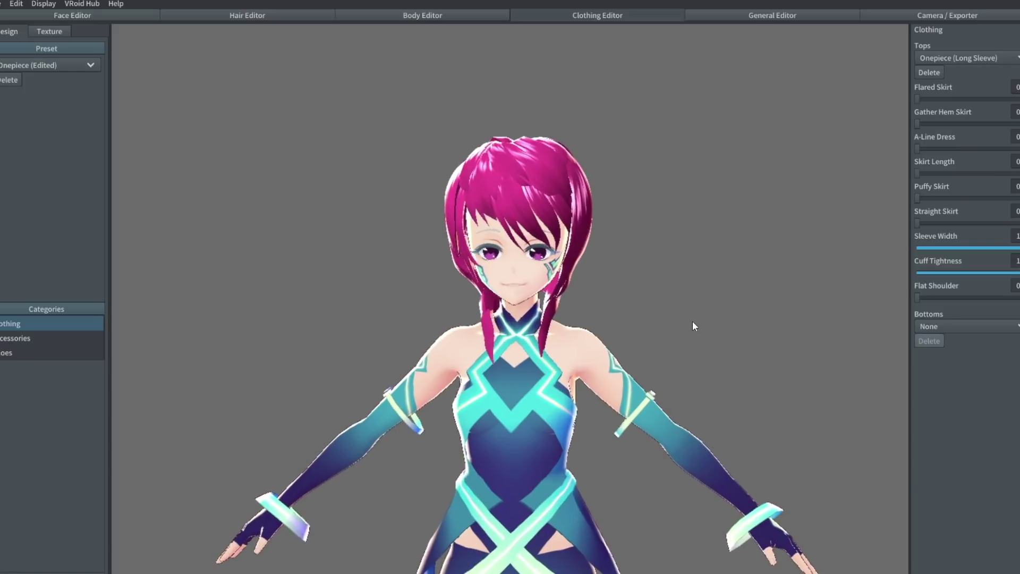
mouse_move(693, 321)
left_mouse_down()
mouse_move(703, 290)
mouse_move(699, 315)
left_mouse_up()
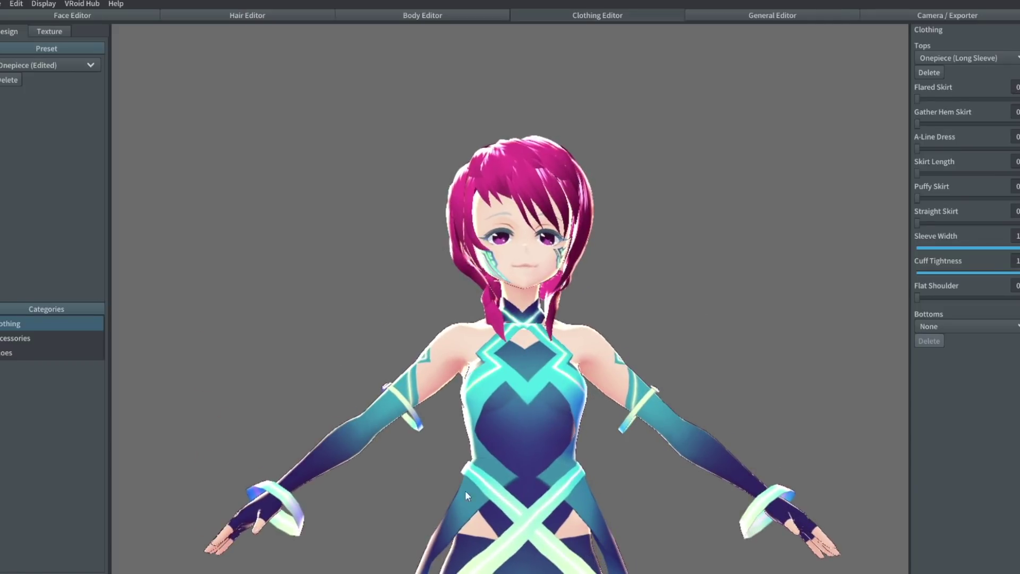